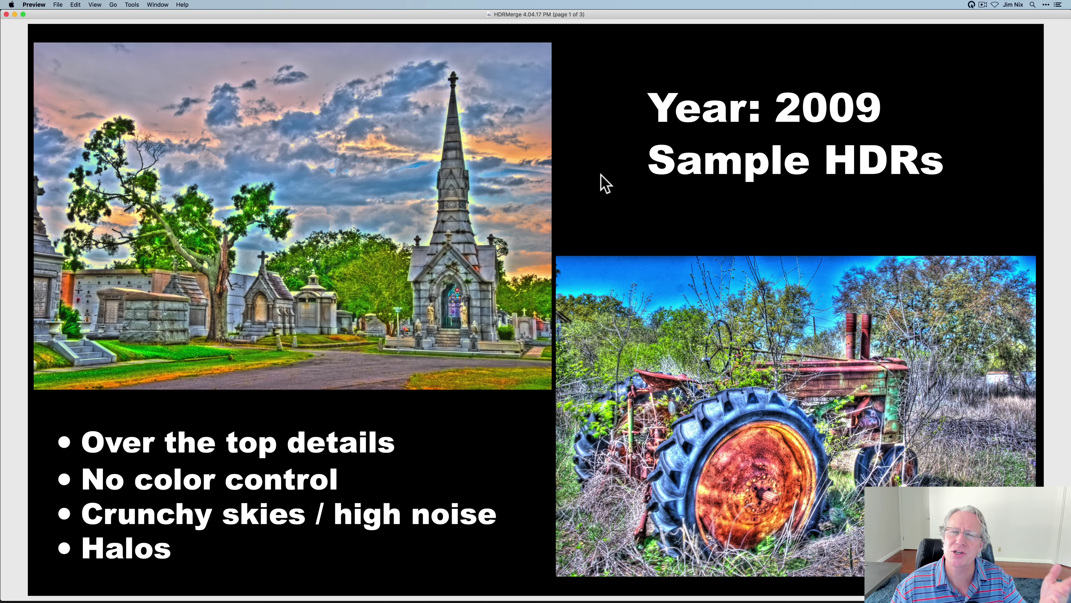
Step: Advance Preview to page 2, 'Things are better today', showing the five bracketed Eiffel Tower exposures
key(Down)
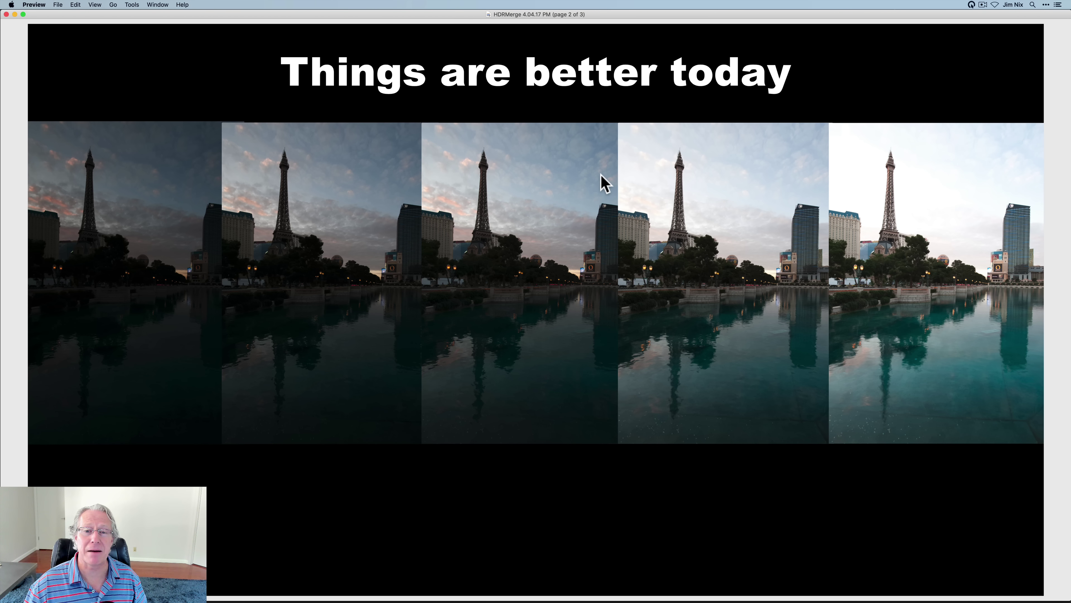
Step: Show the page 3 before-and-after slide, then switch to the Luminar Neo Demo files catalog
key(Down)
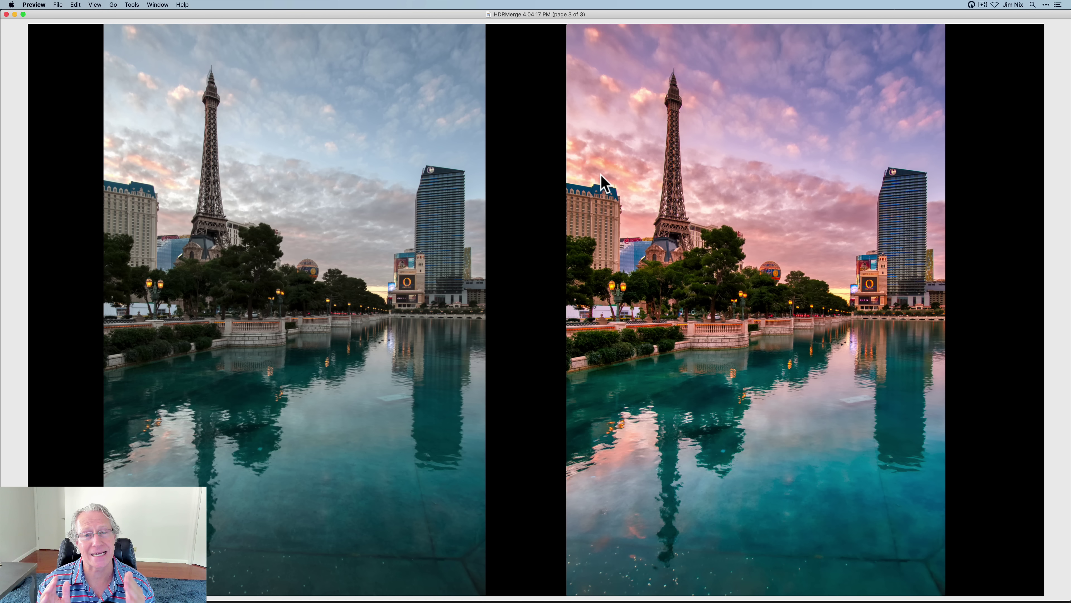
click(545, 252)
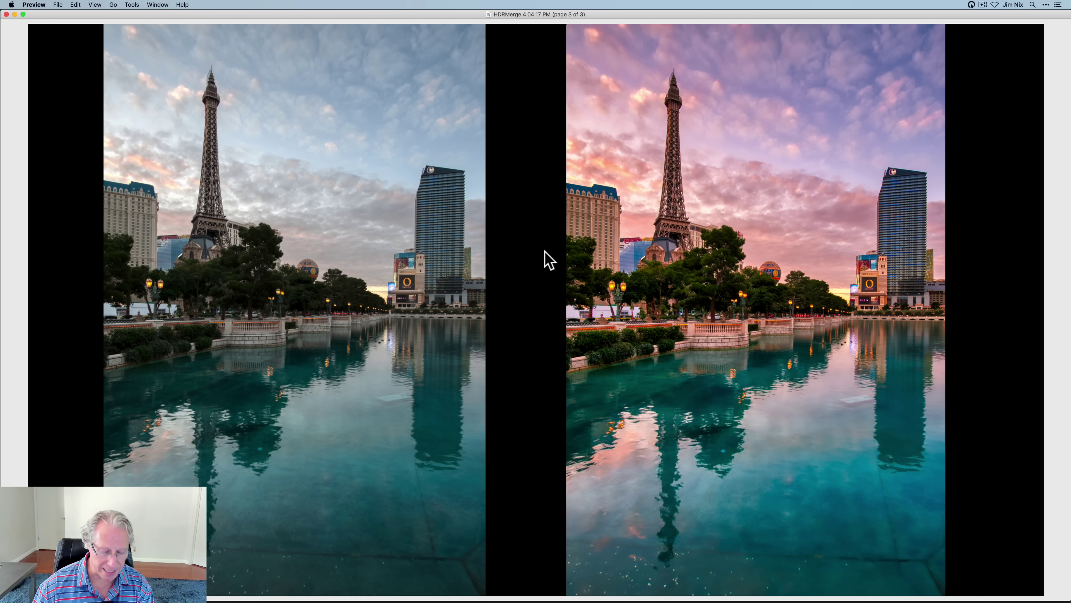
key(super+Tab)
key(super+Tab)
key(super+Tab)
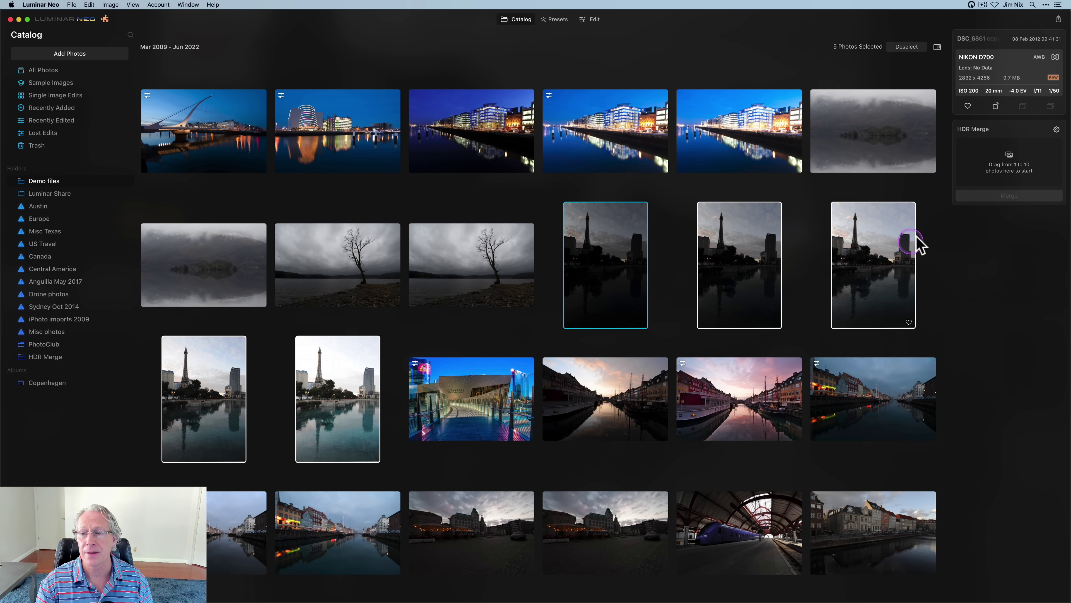
Step: Add the selected Eiffel Tower brackets to HDR Merge and review the exposures in the set
drag(916, 239, 996, 171)
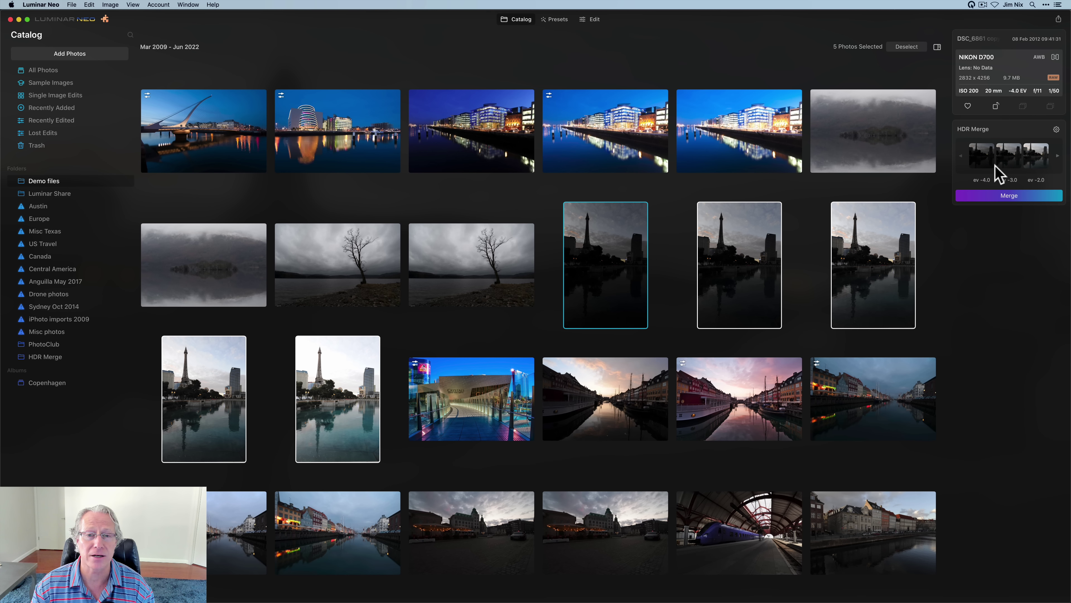
mouse_move(1003, 166)
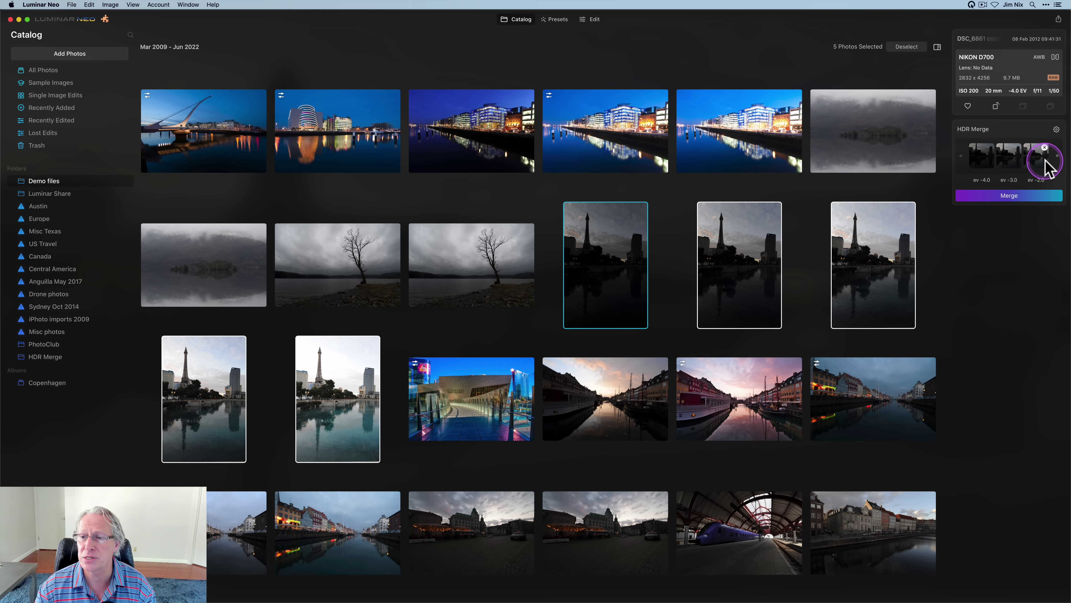
click(1057, 156)
click(1057, 154)
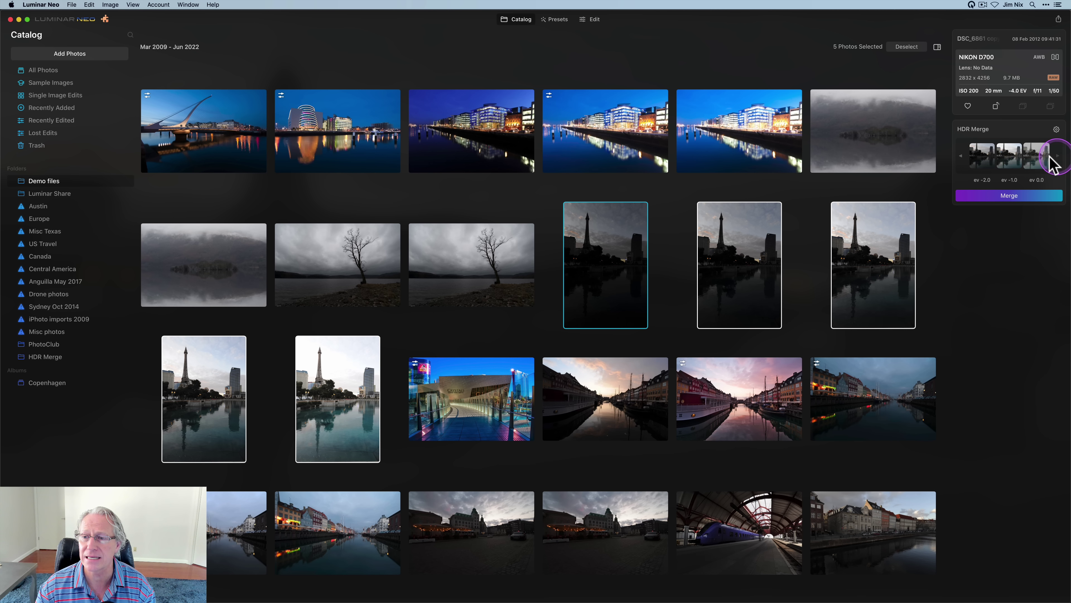
click(962, 156)
click(964, 156)
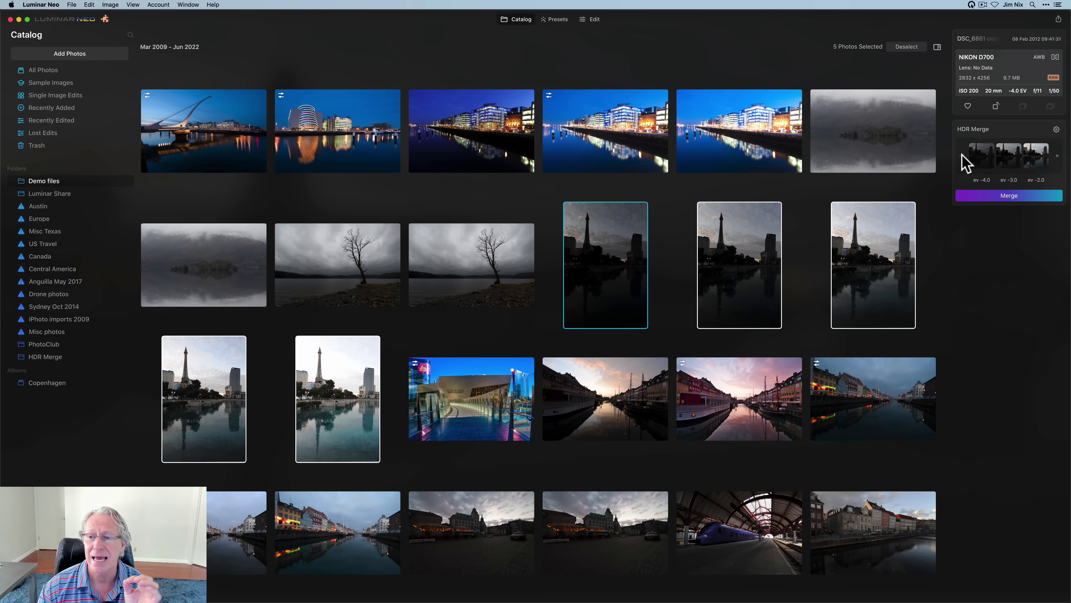
Step: Enable Auto Alignment and Ghost Reduction, merge the brackets, and open the HDR result in Edit
click(1056, 129)
click(945, 83)
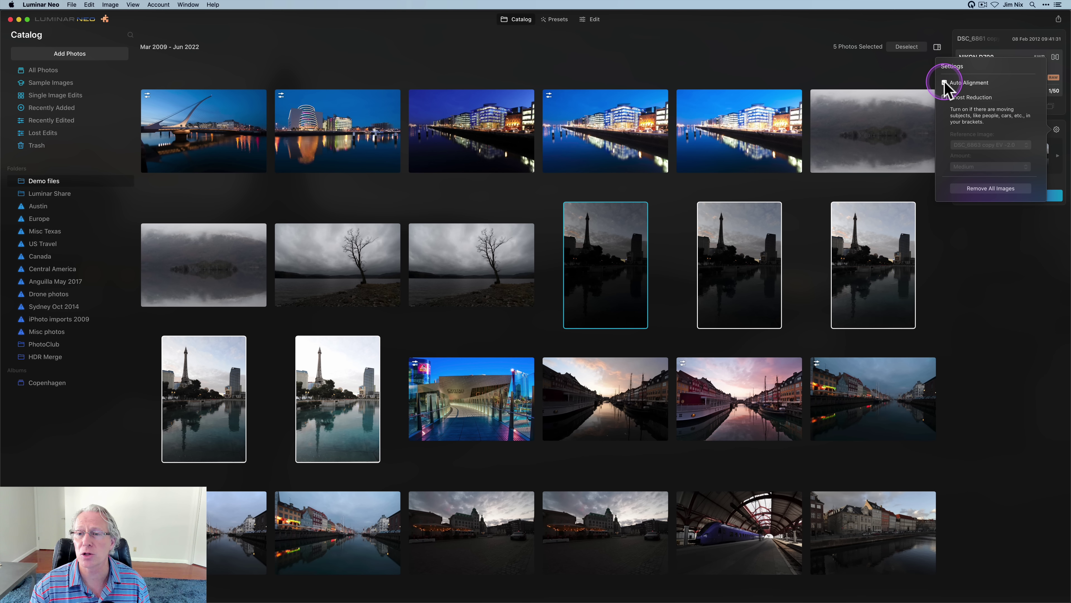
click(944, 97)
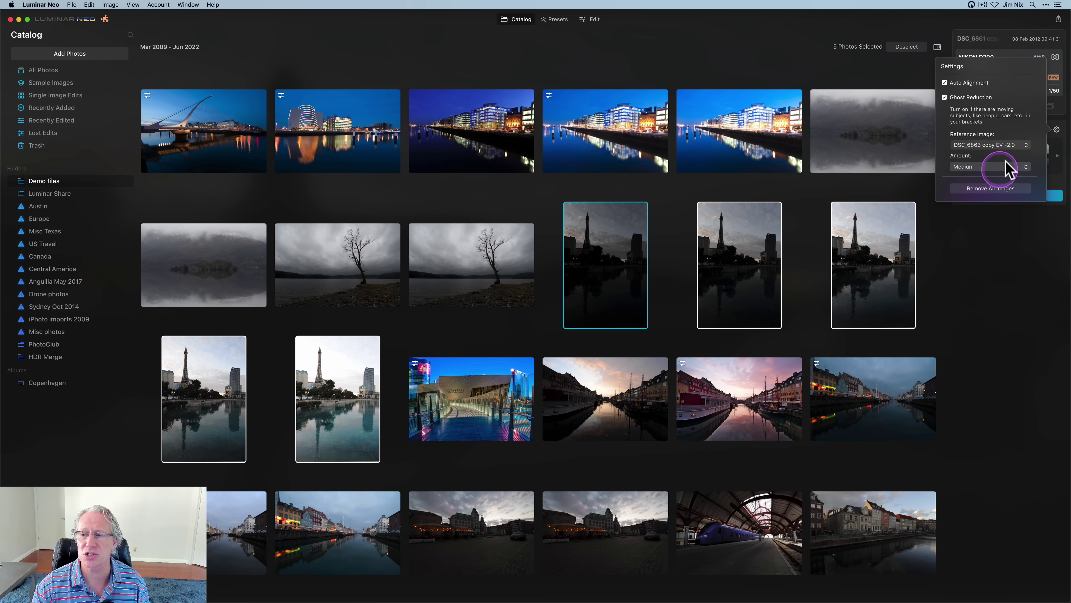
click(1057, 130)
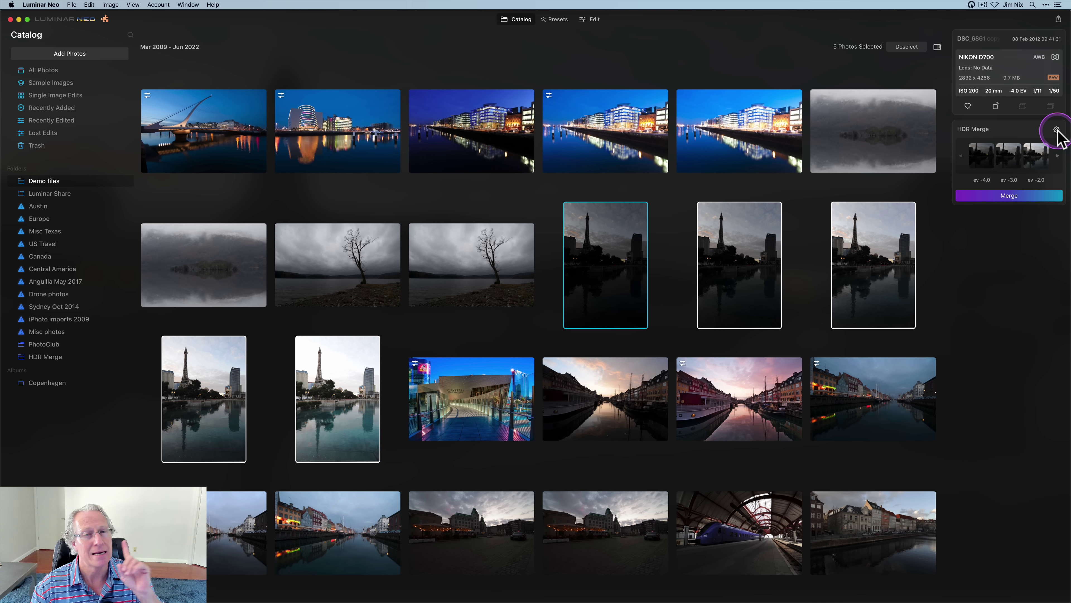
click(1032, 197)
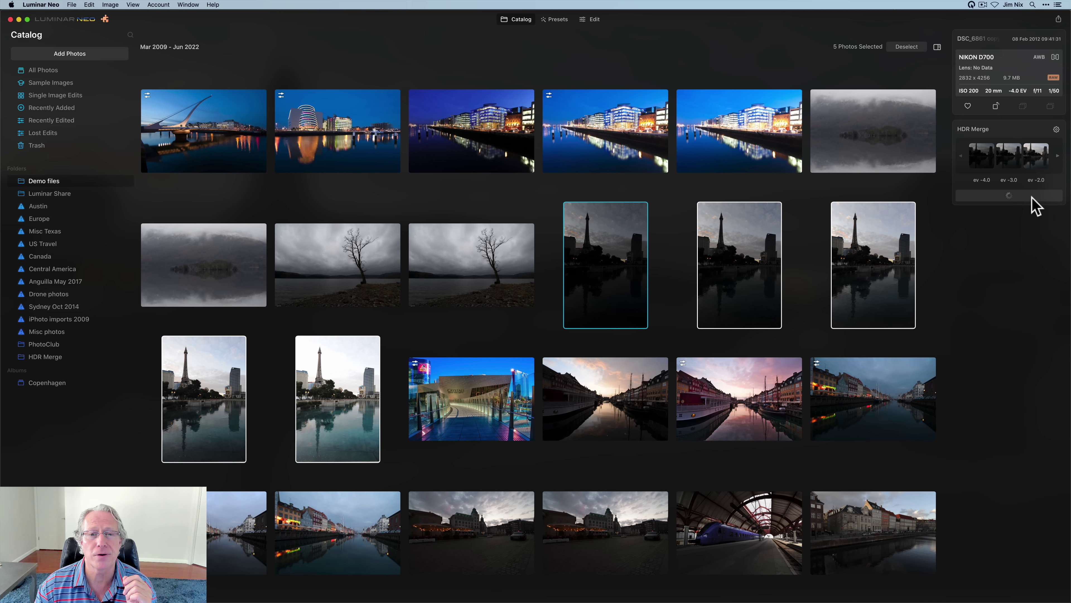
click(898, 235)
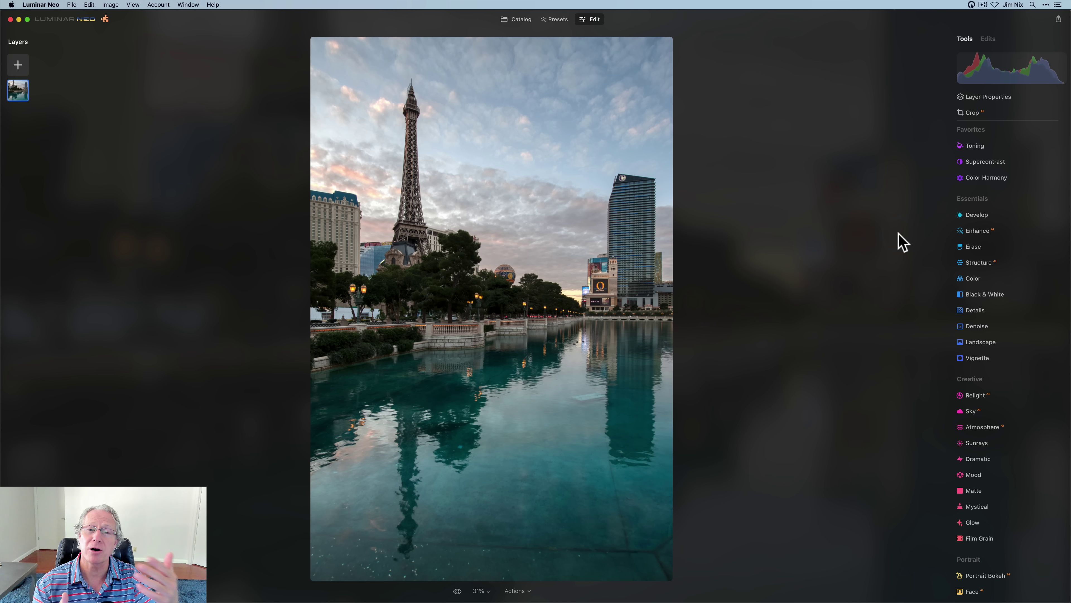
Step: In Develop Light, set Smart Contrast 28, Highlights -65 and Shadows 30, comparing with the original
click(978, 215)
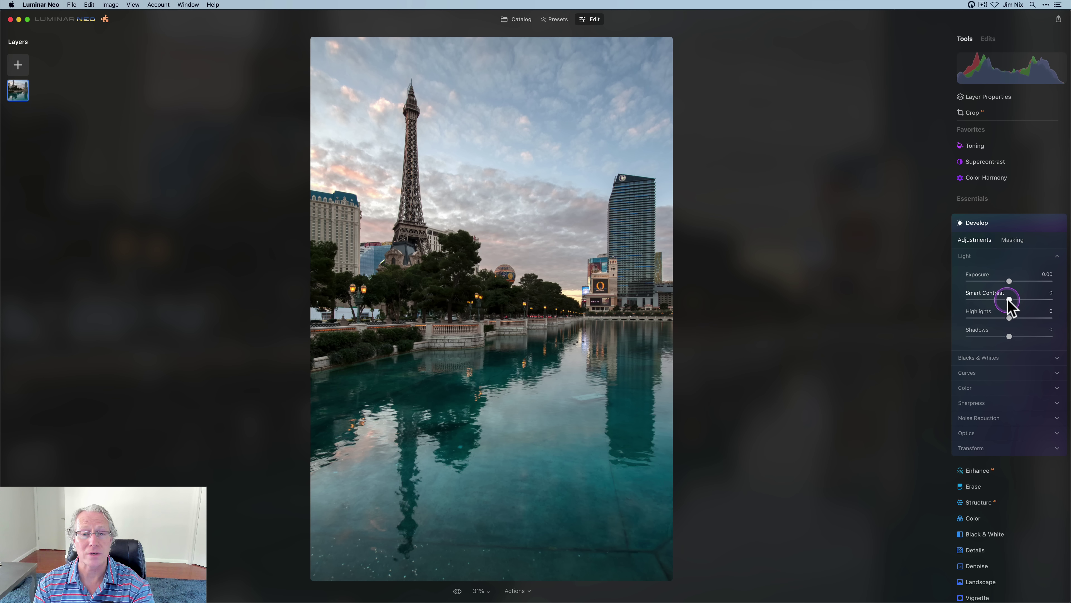
drag(1010, 300, 1021, 337)
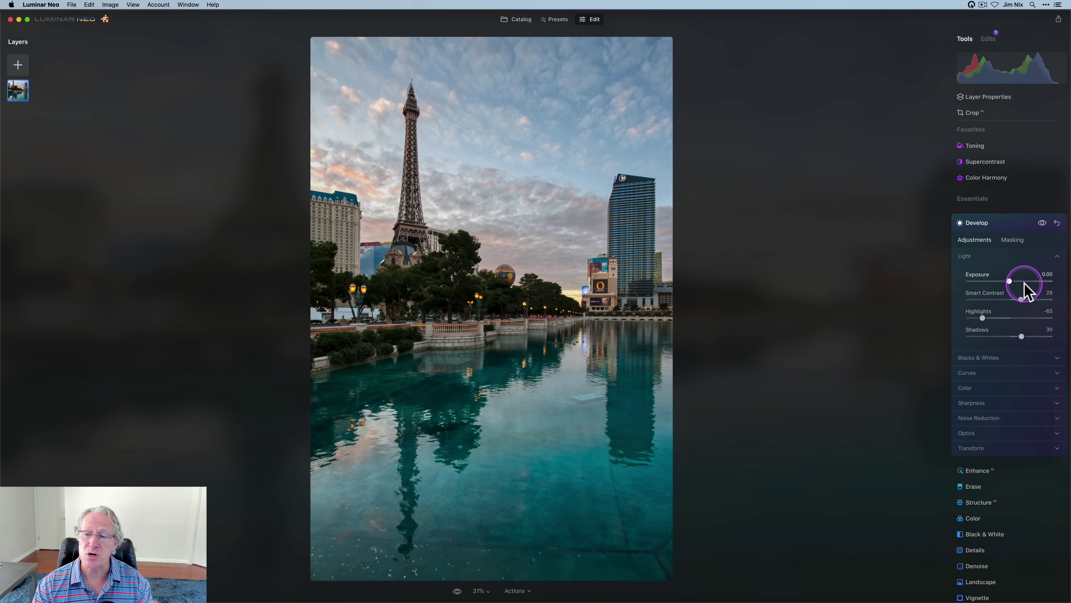
click(1043, 223)
drag(1044, 230, 1042, 222)
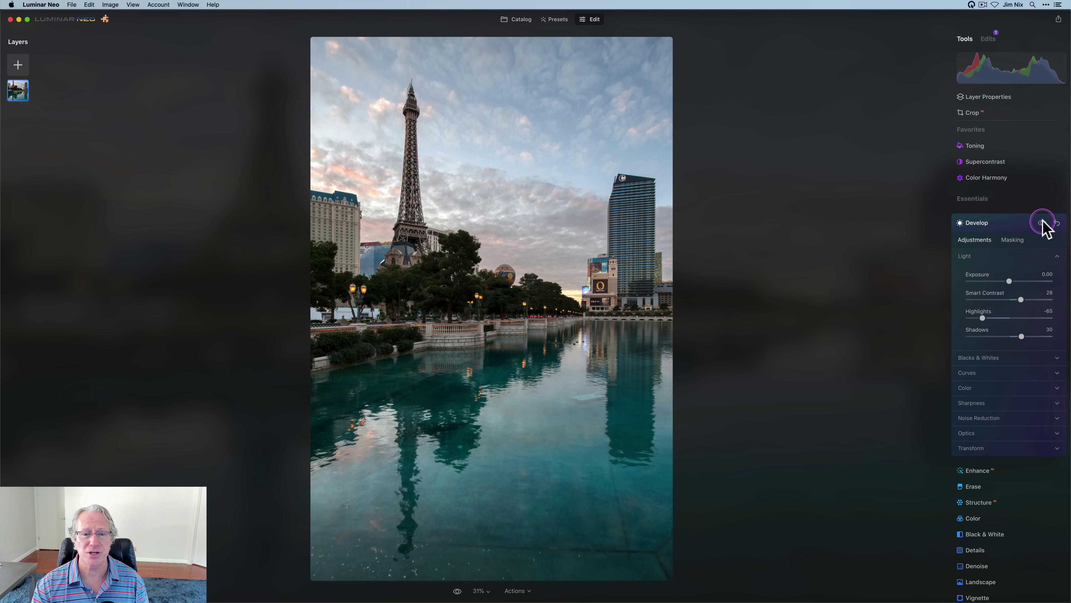
click(1042, 222)
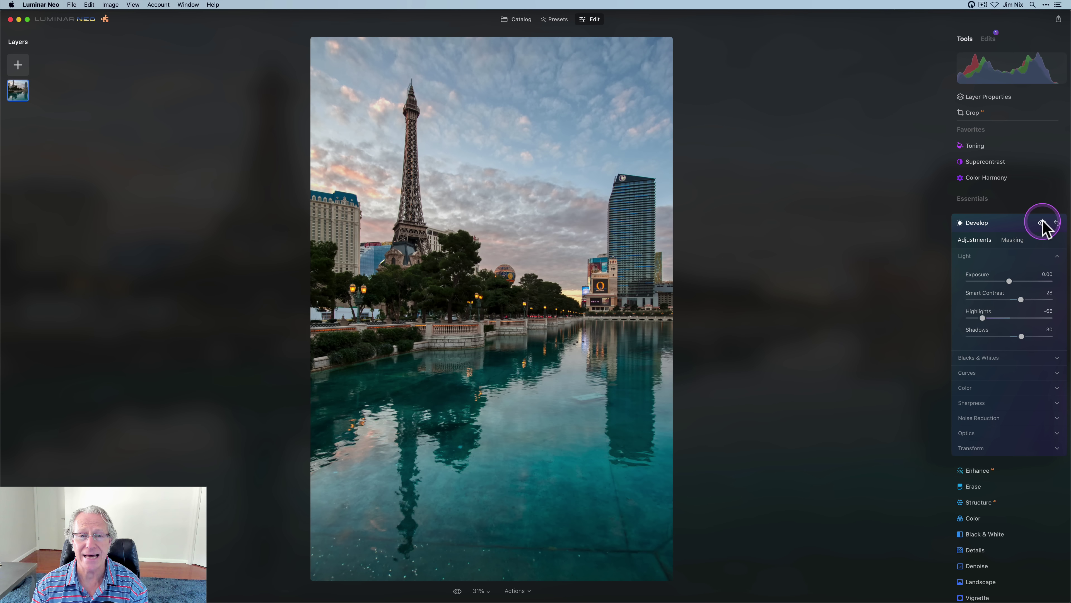
Step: In Develop Color, set Temperature 2, Tint 20 and Vibrance 23
click(993, 389)
click(1015, 418)
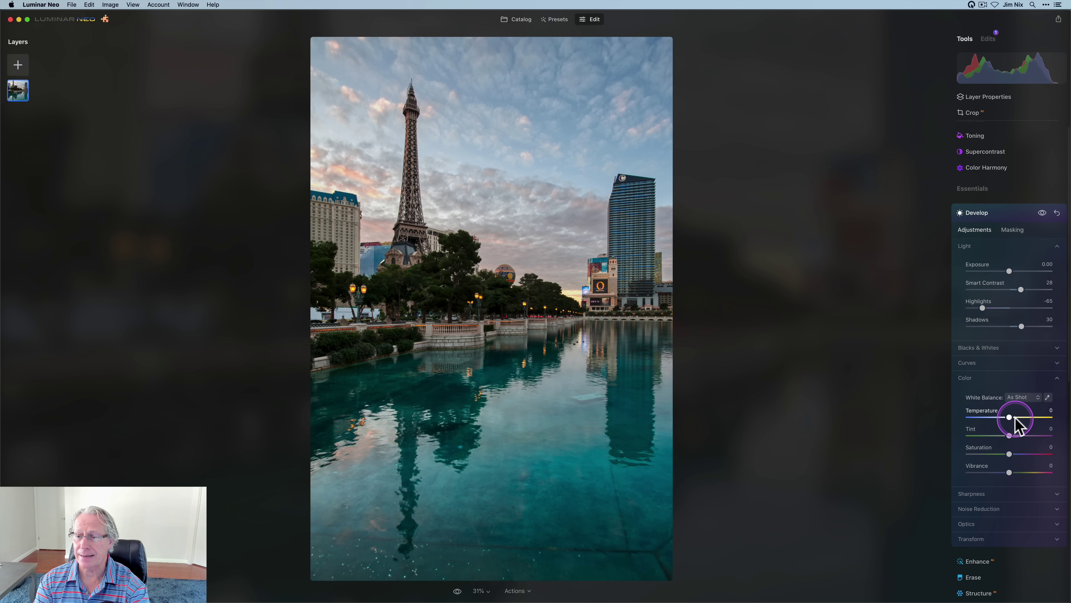
drag(1016, 418, 1011, 423)
click(1008, 435)
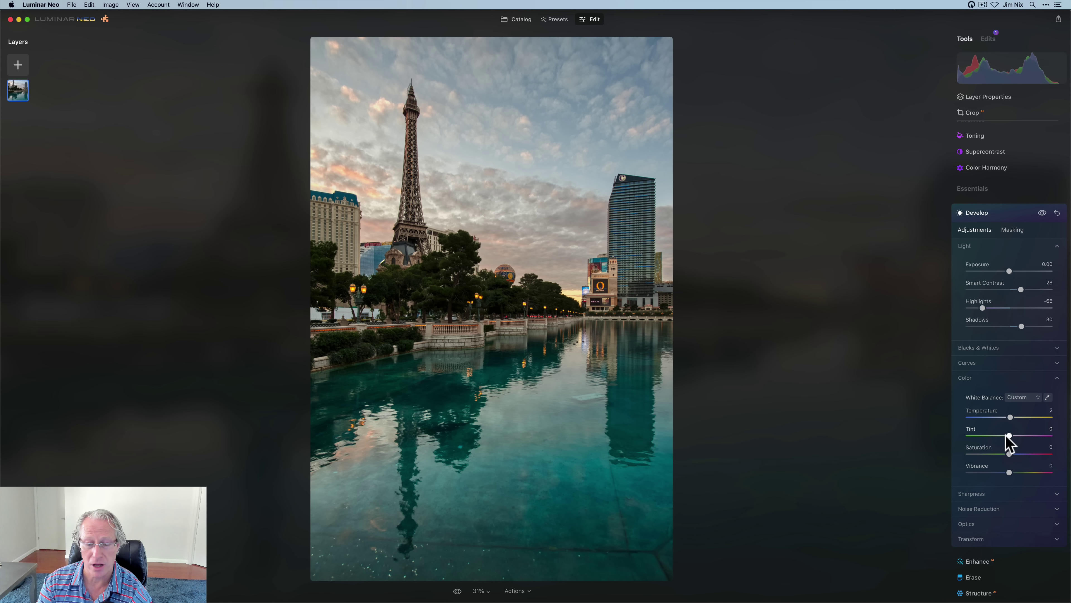
drag(1007, 435, 1019, 435)
drag(1009, 473, 1020, 472)
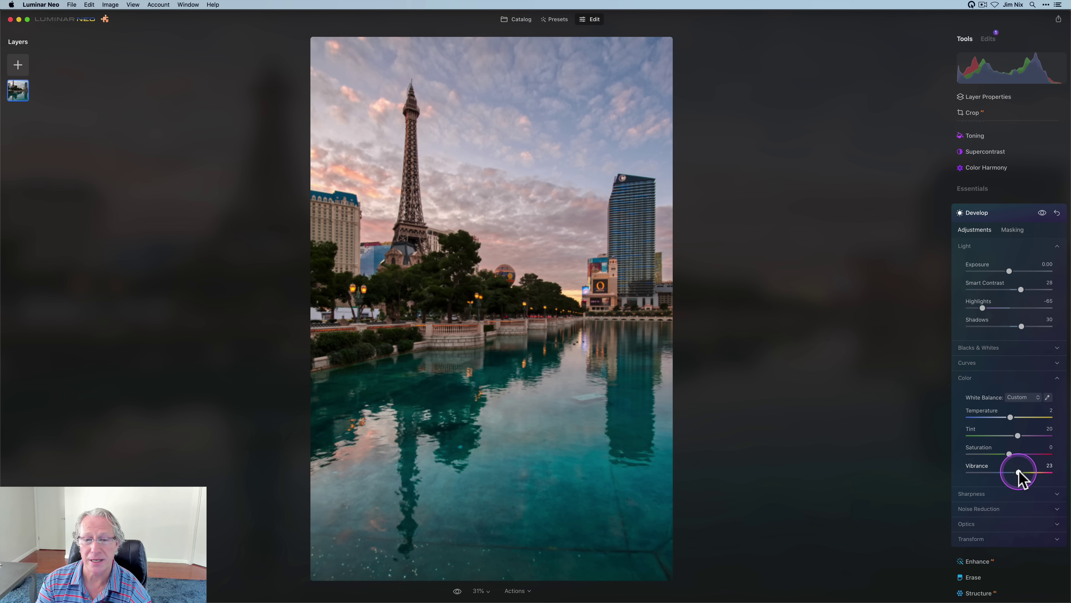
Step: Set Sharpness Sharpen to 25 and compare the Develop edits with the original
click(981, 494)
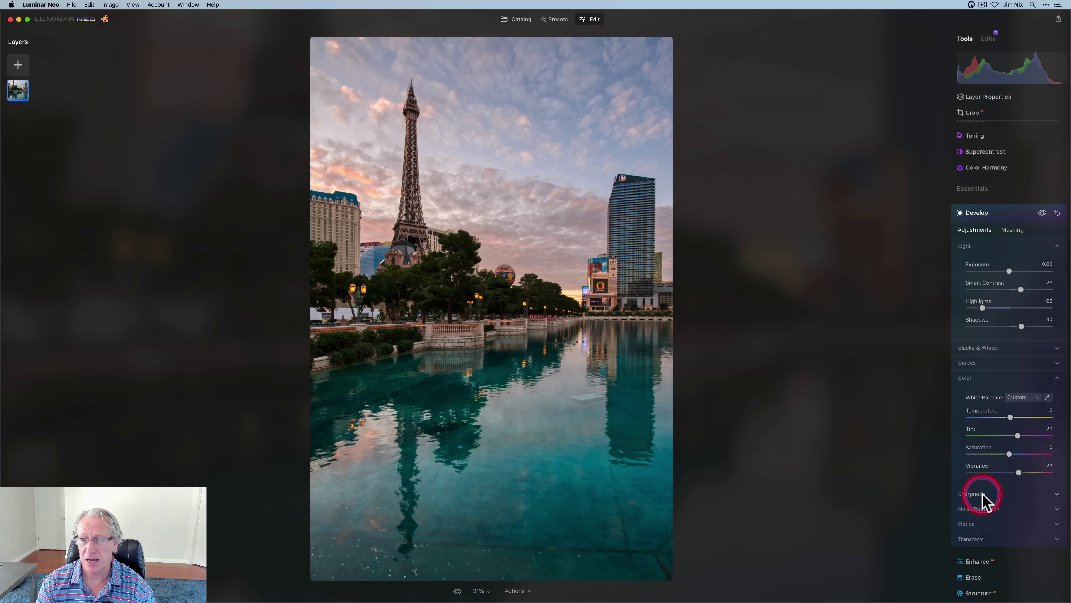
scroll(982, 498, down, 2)
drag(984, 472, 988, 472)
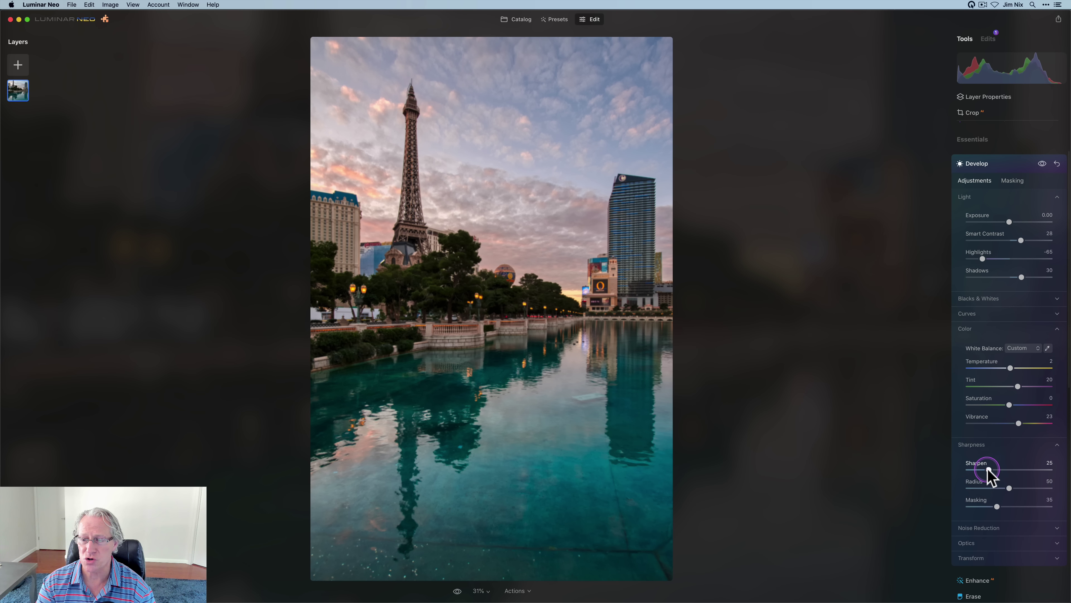
click(1042, 165)
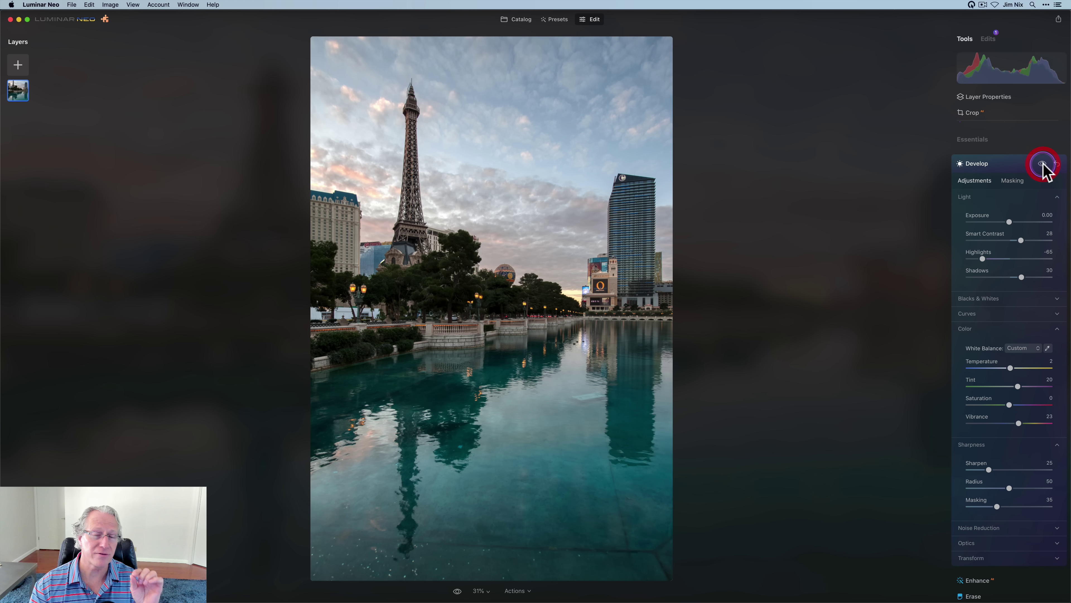
Step: Apply Supercontrast: highlights 32/balance −36, midtones 33/58, shadows 36/18, then collapse it
click(1043, 164)
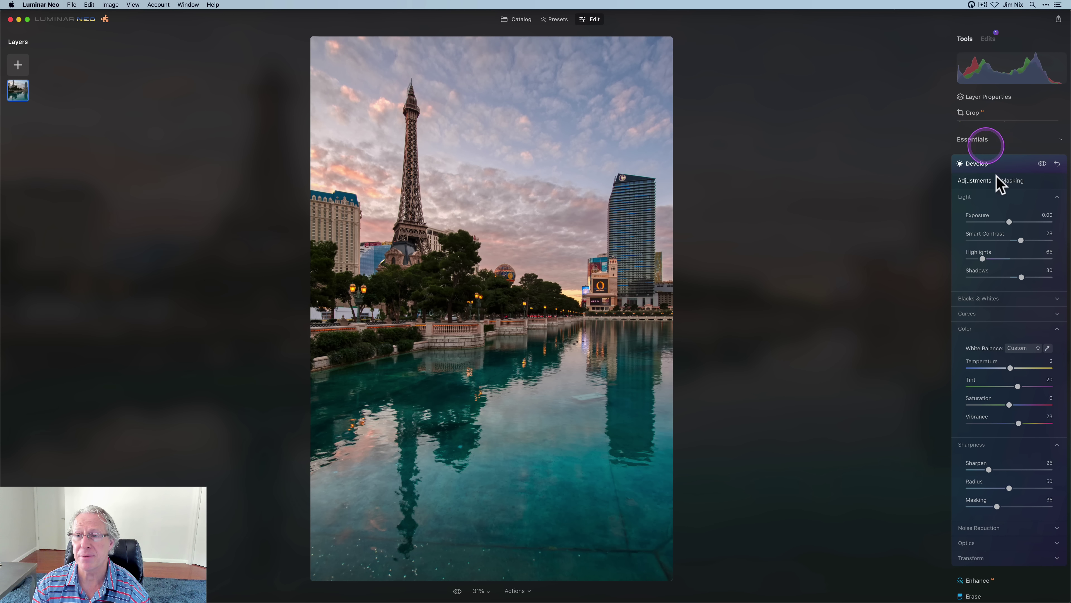
click(993, 160)
click(992, 171)
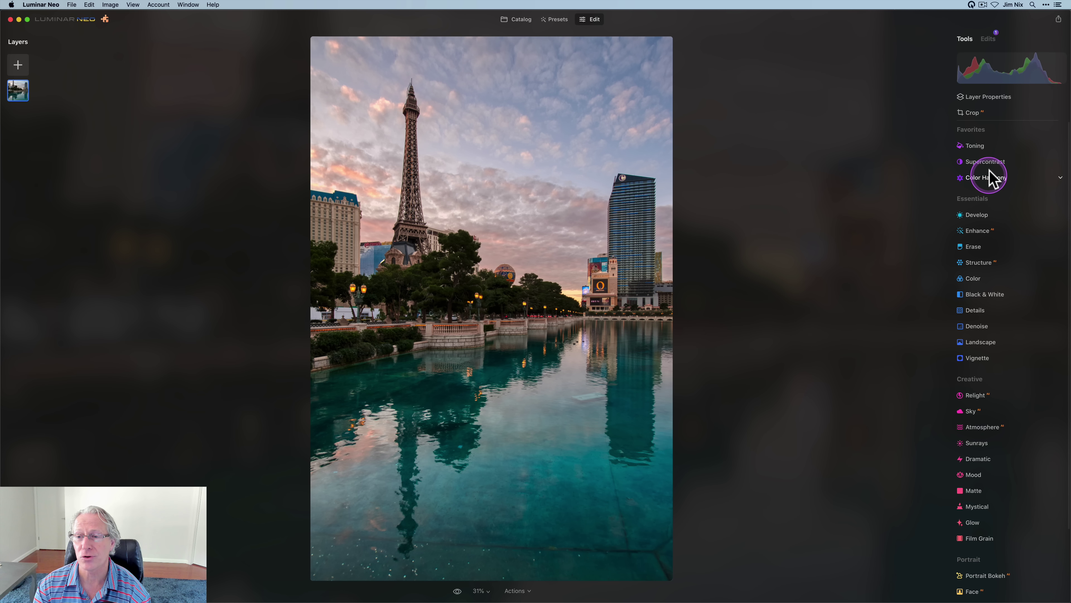
click(992, 164)
click(991, 167)
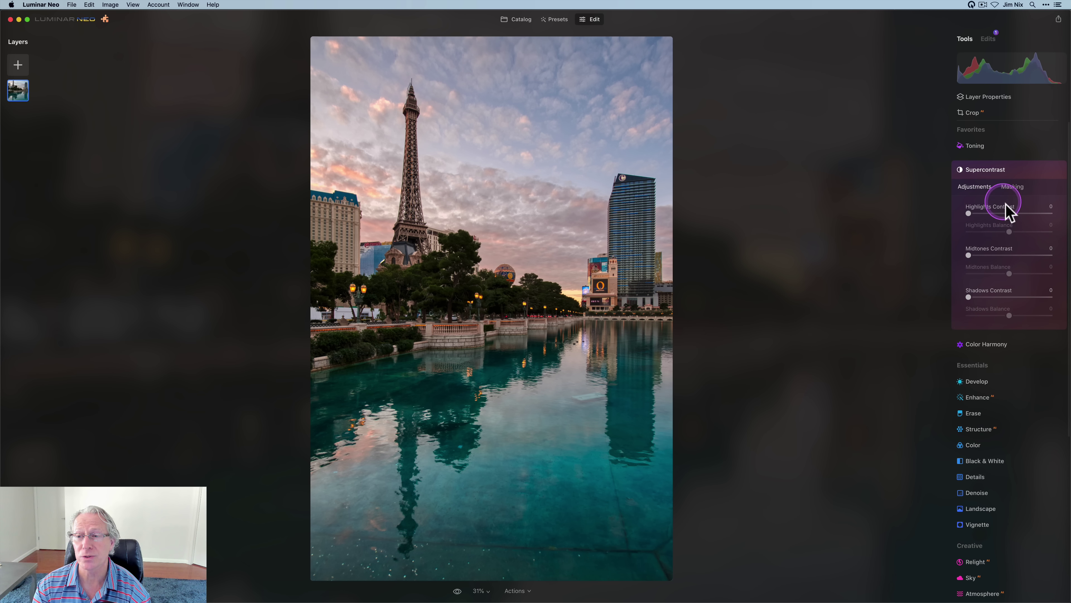
click(990, 213)
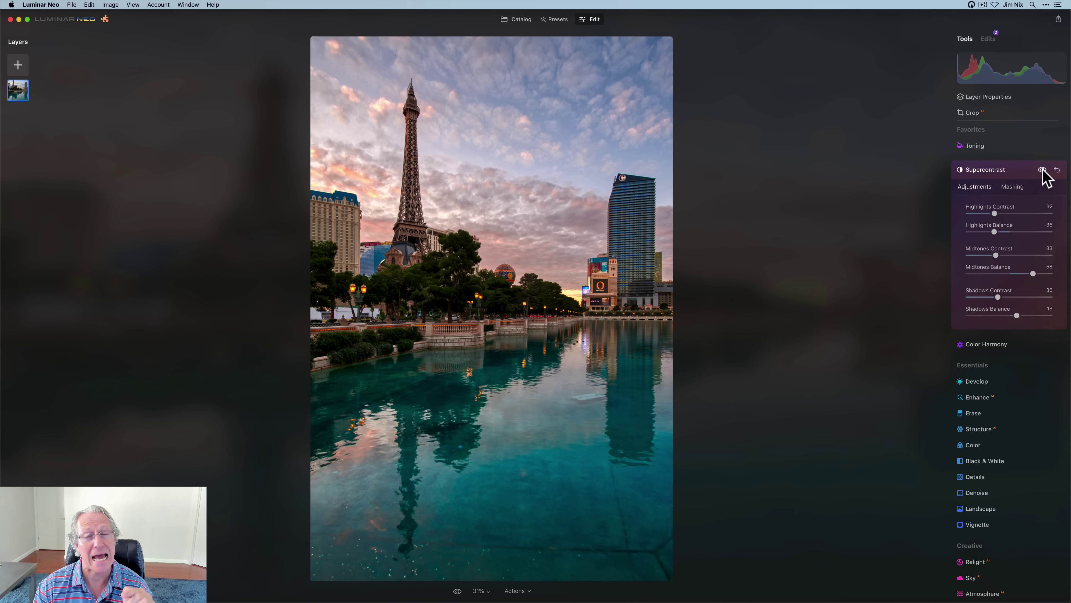
click(1043, 170)
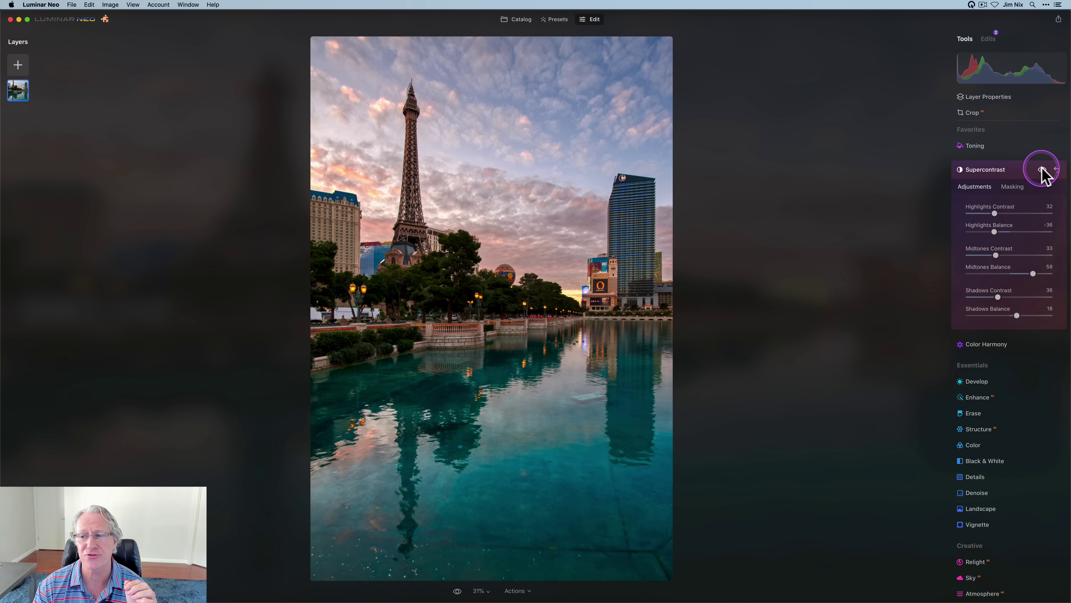
click(1042, 171)
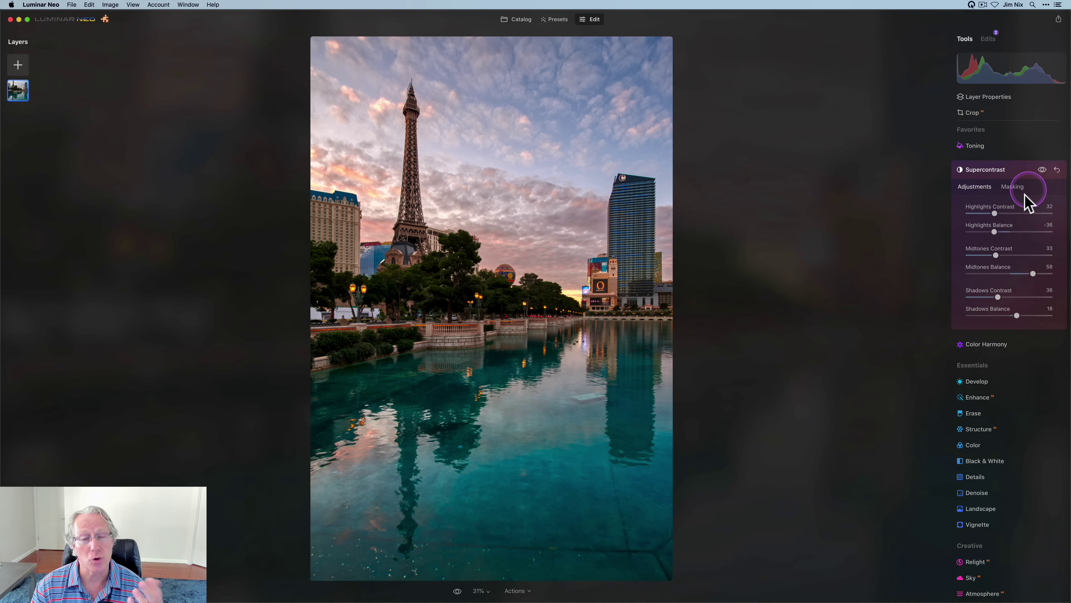
click(1022, 199)
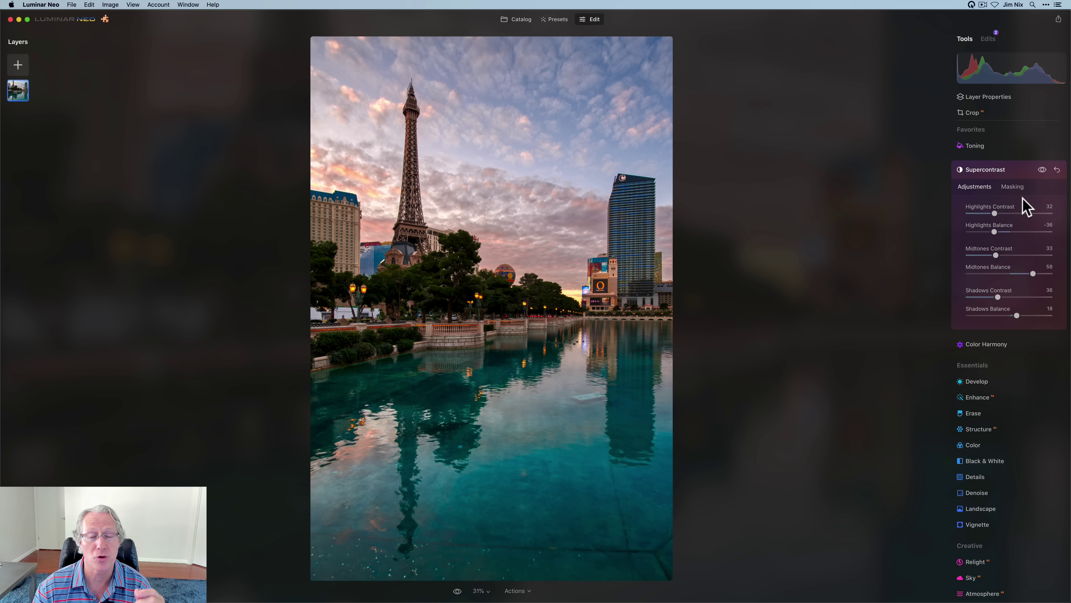
click(1020, 168)
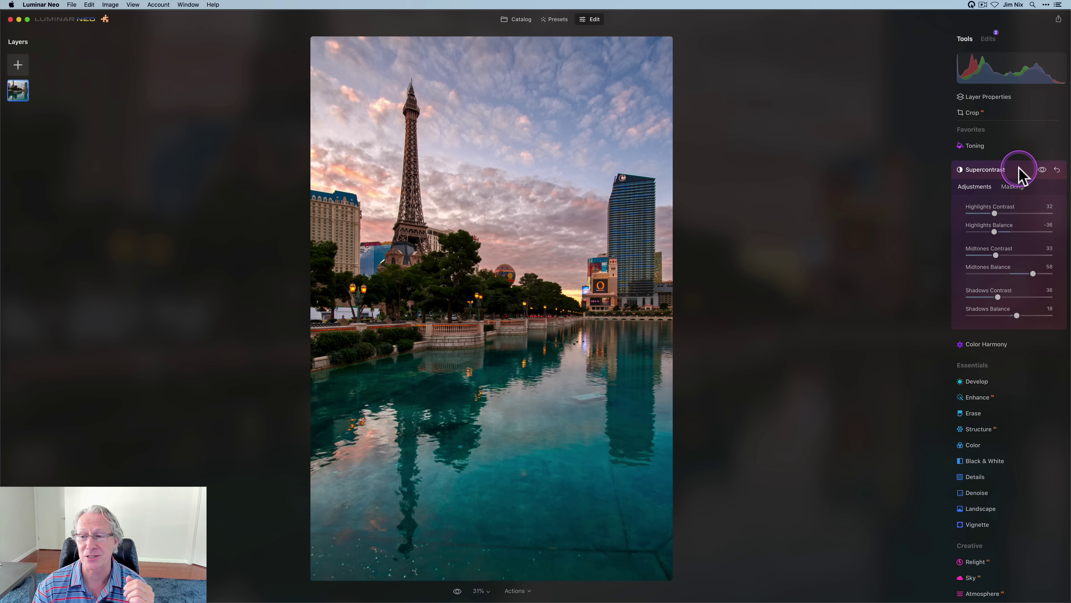
click(936, 188)
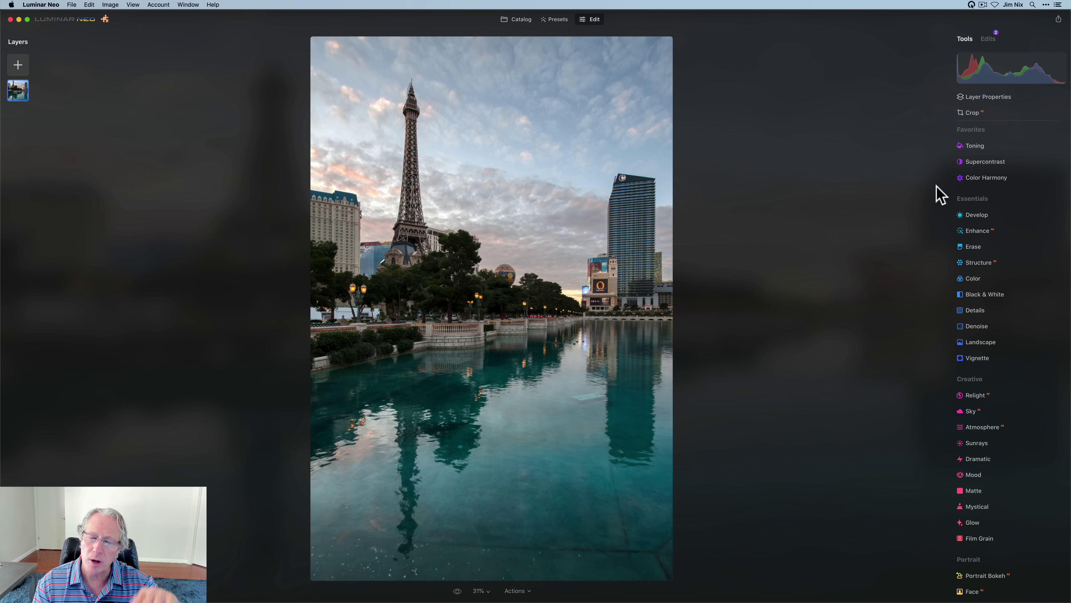
Step: Tone the highlights at amount 50 with saturation 25, compare on/off, then collapse Toning
key(backslash)
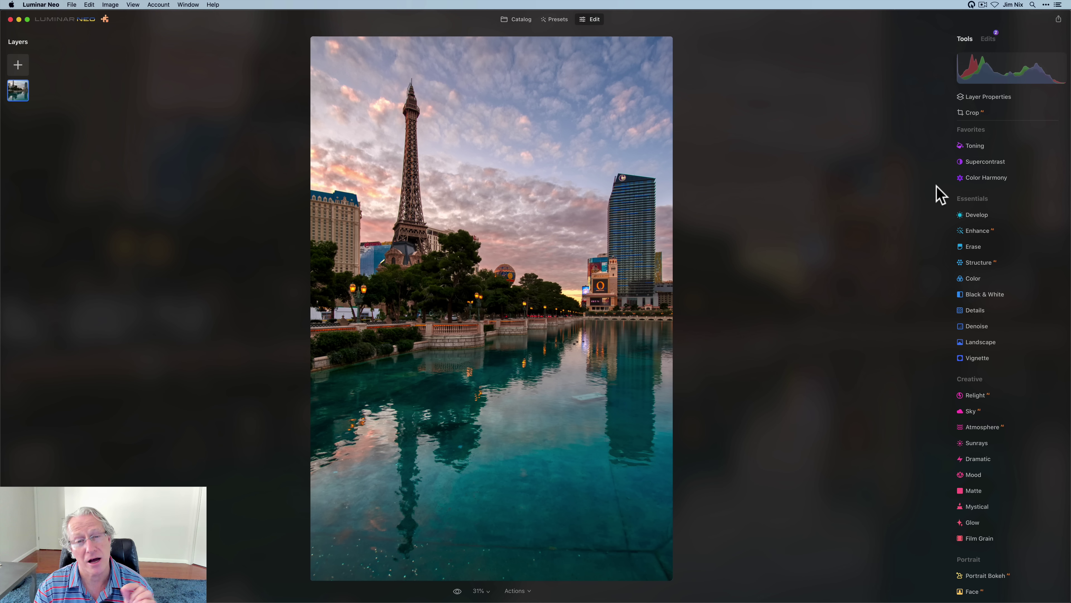
click(974, 146)
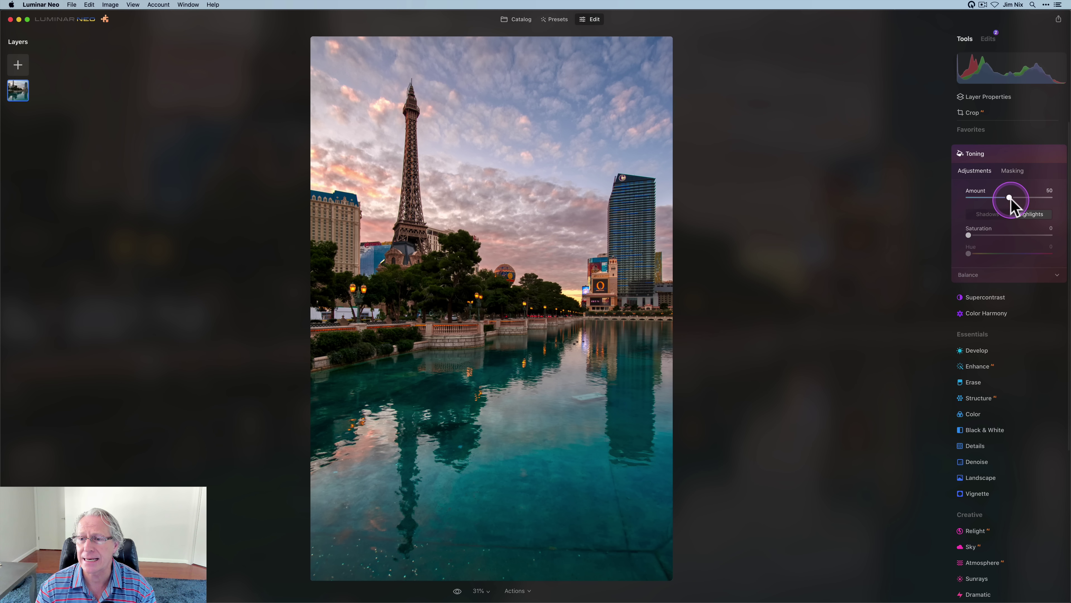
click(1010, 198)
drag(968, 235, 990, 235)
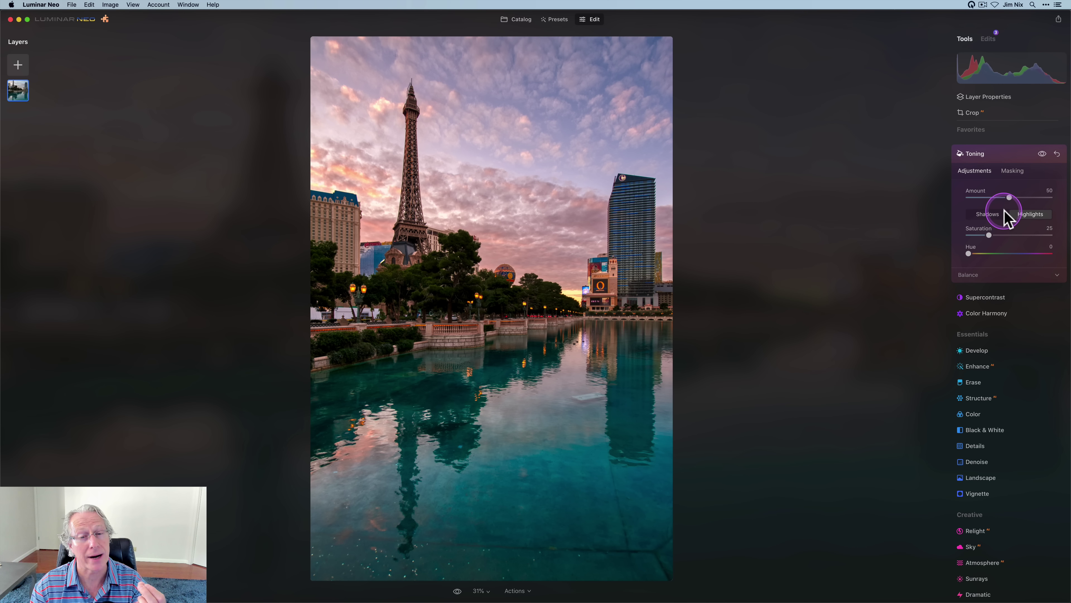
click(1041, 154)
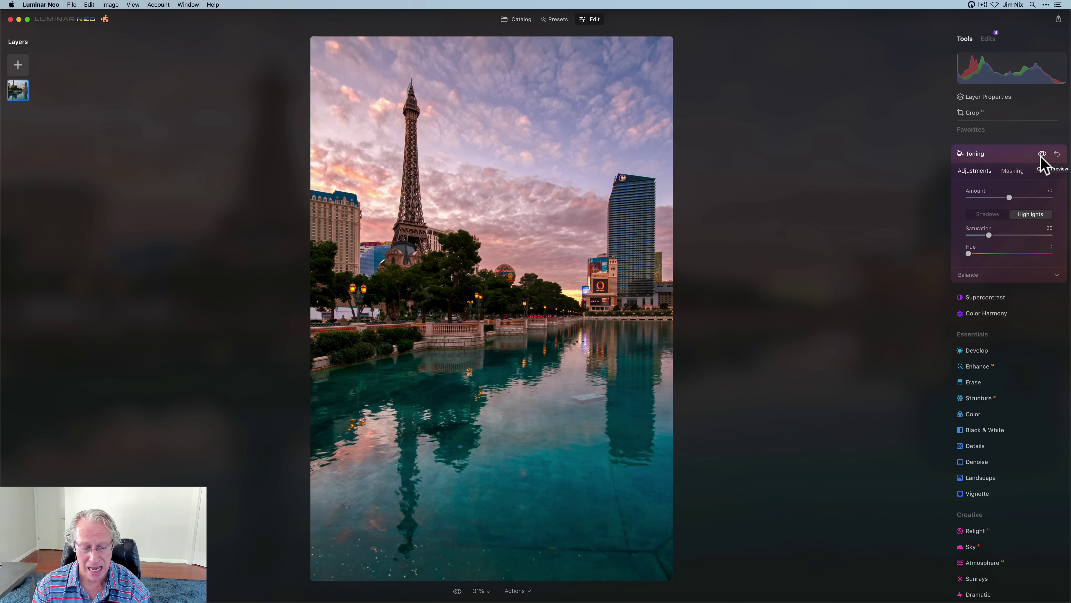
click(1003, 156)
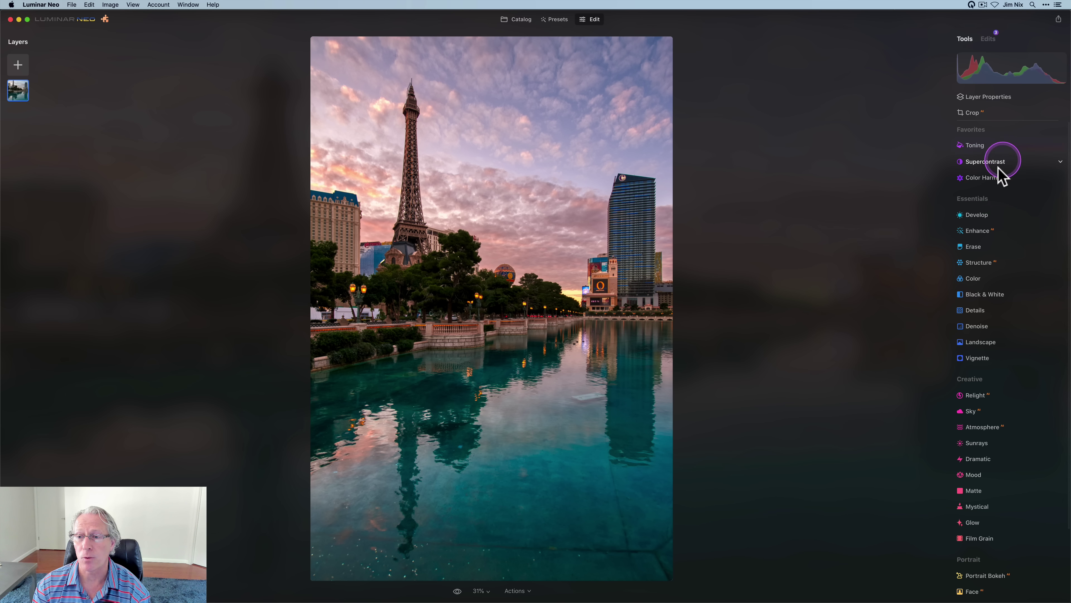
Step: Set Landscape Golden Hour to 30, compare it on/off, then collapse Landscape
click(978, 343)
click(968, 361)
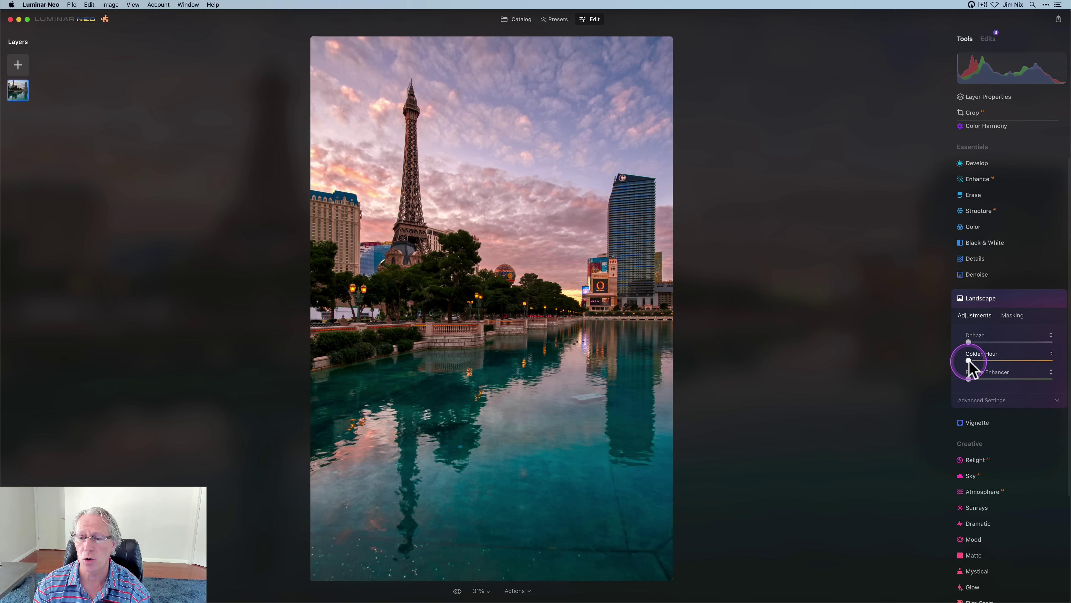
click(984, 360)
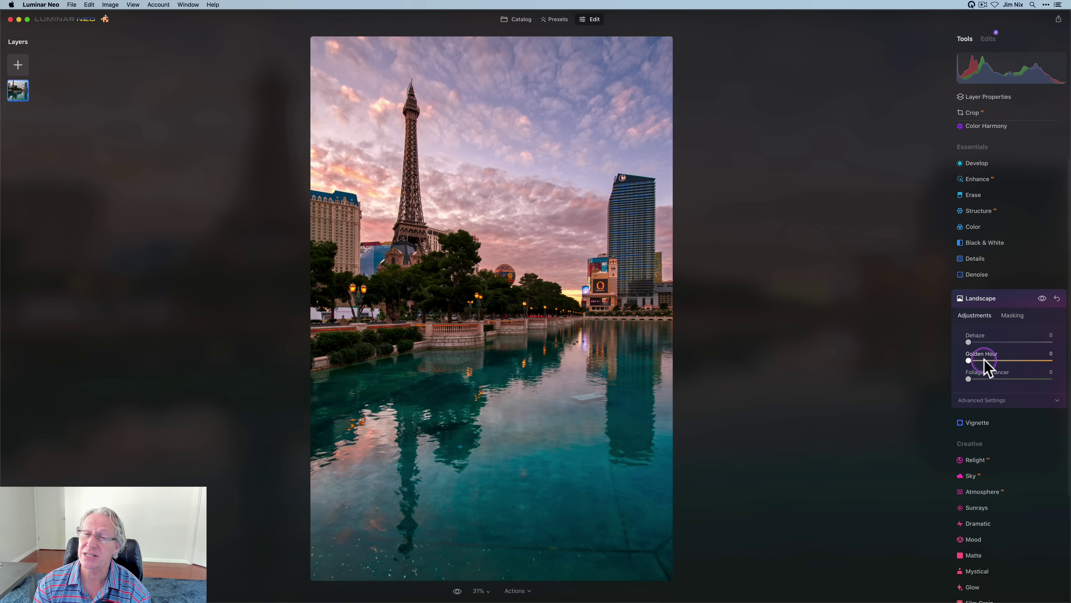
drag(984, 360, 994, 362)
click(1043, 298)
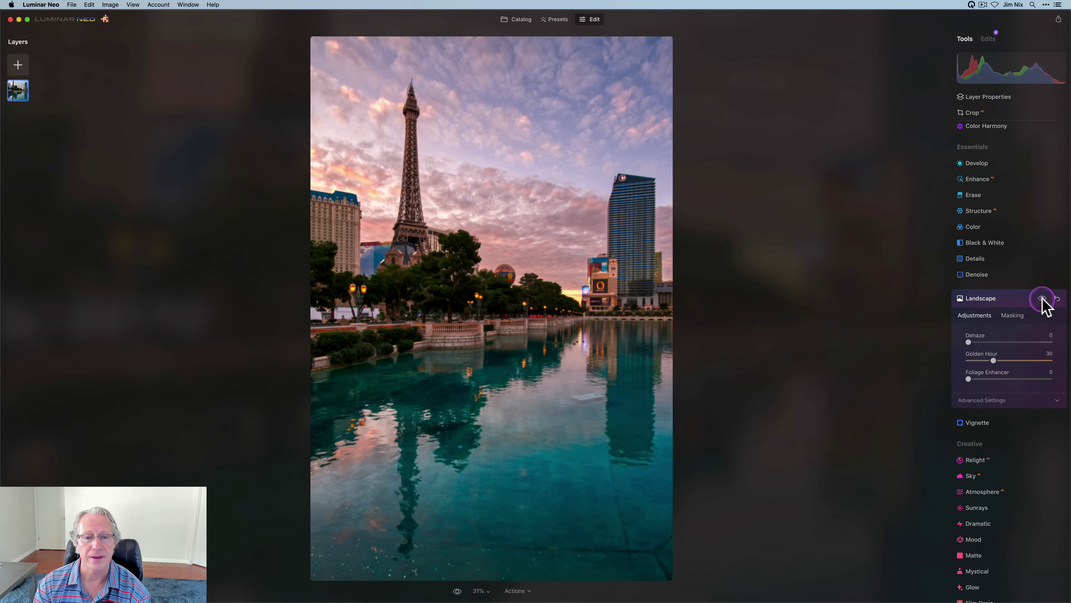
click(1043, 298)
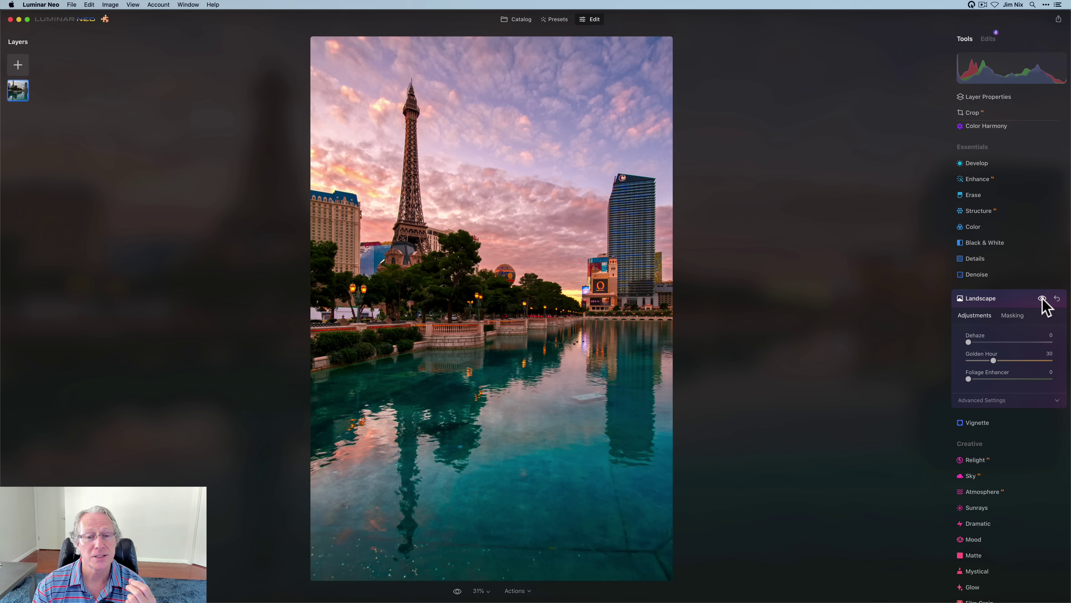
click(1012, 299)
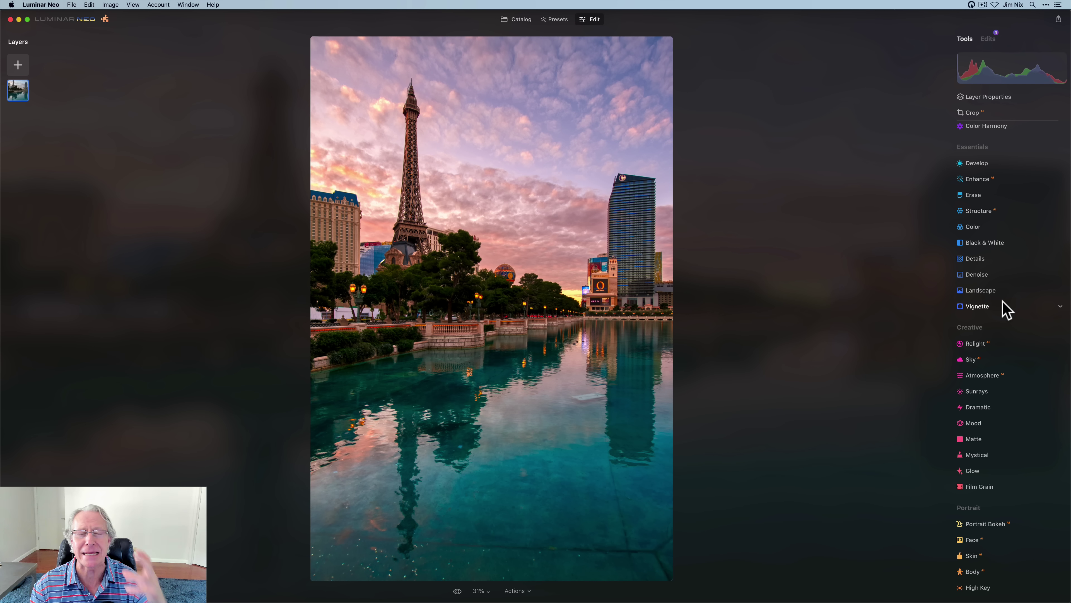
Step: Set the Structure Amount to −59 and show its Masking options
click(986, 212)
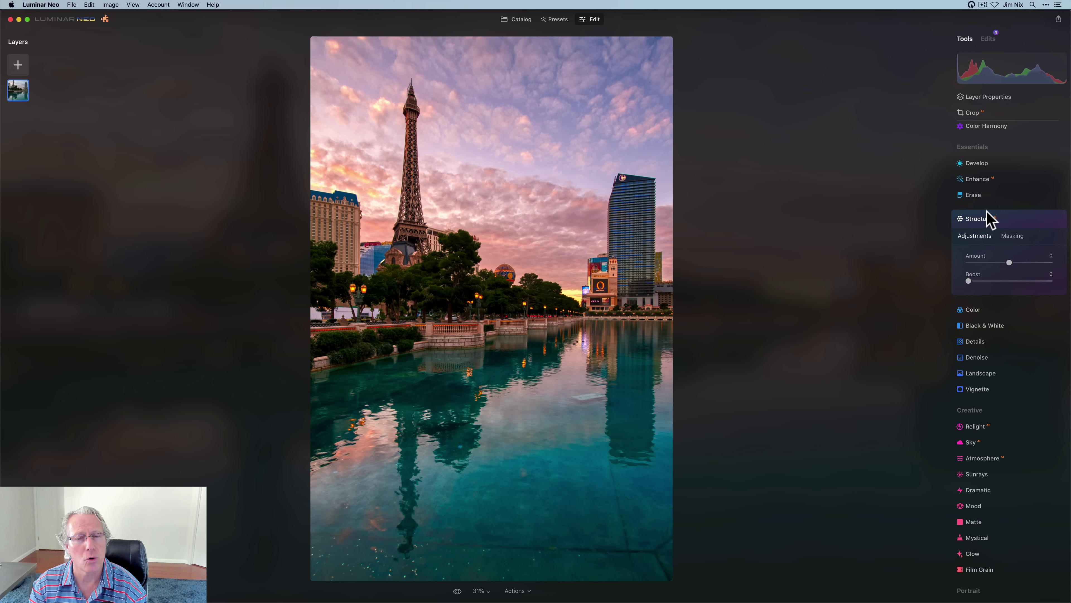
click(988, 251)
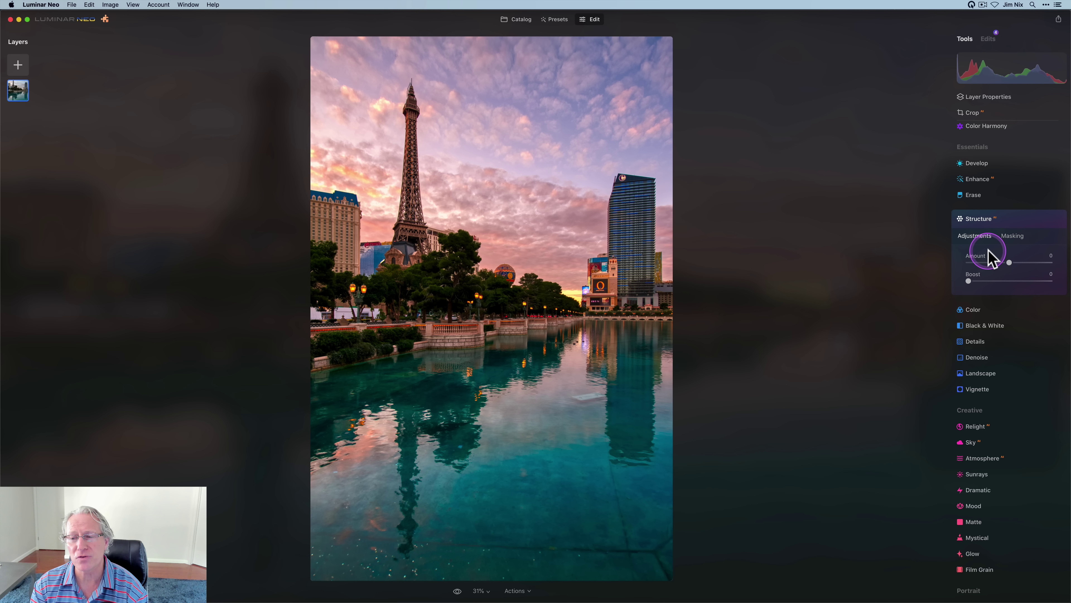
click(1007, 261)
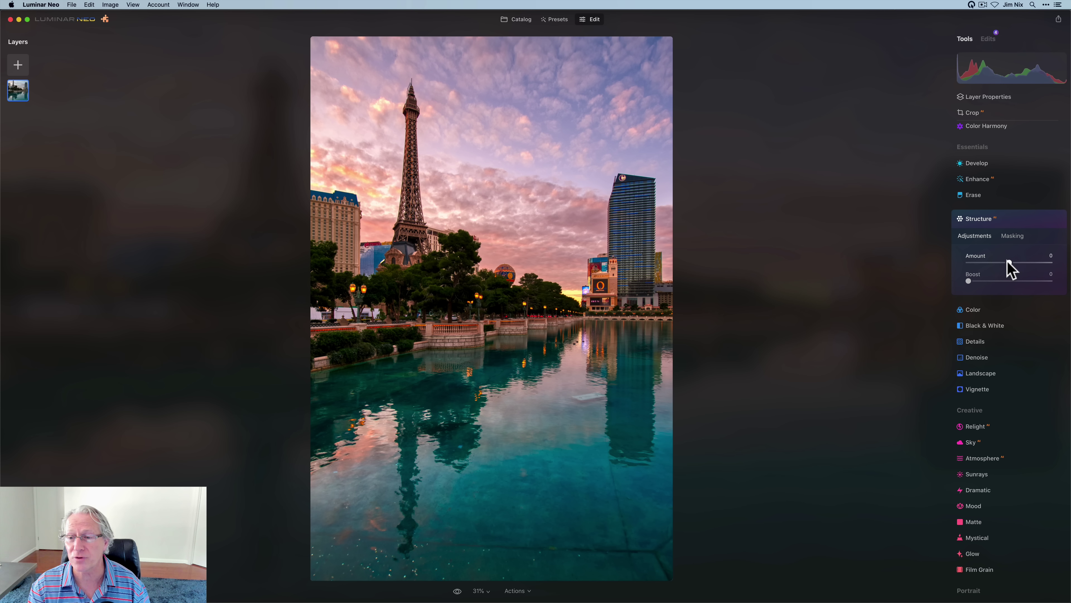
click(1002, 261)
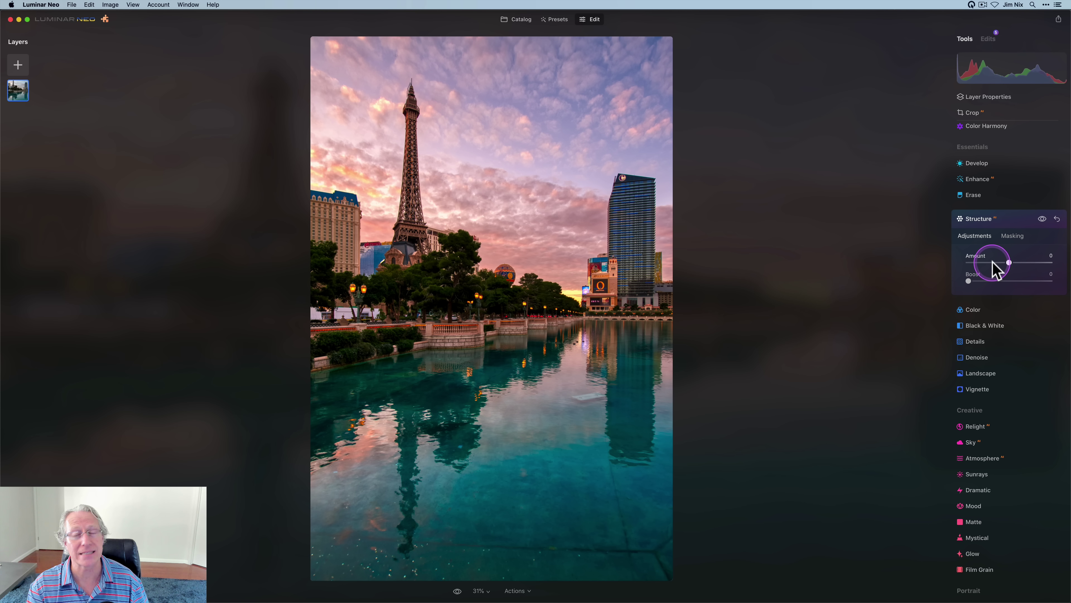
click(983, 262)
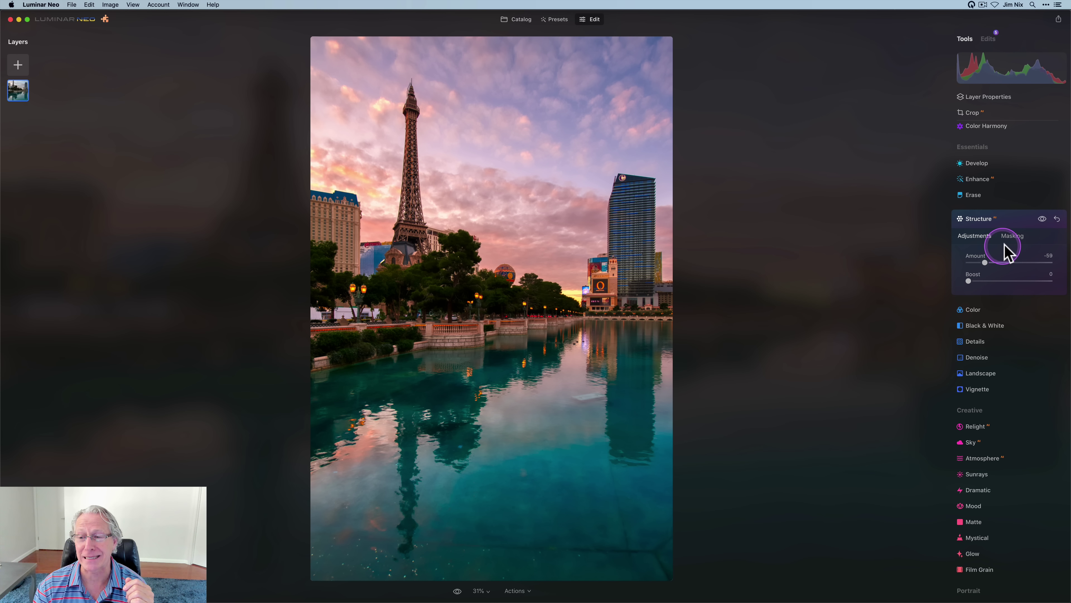
click(1011, 236)
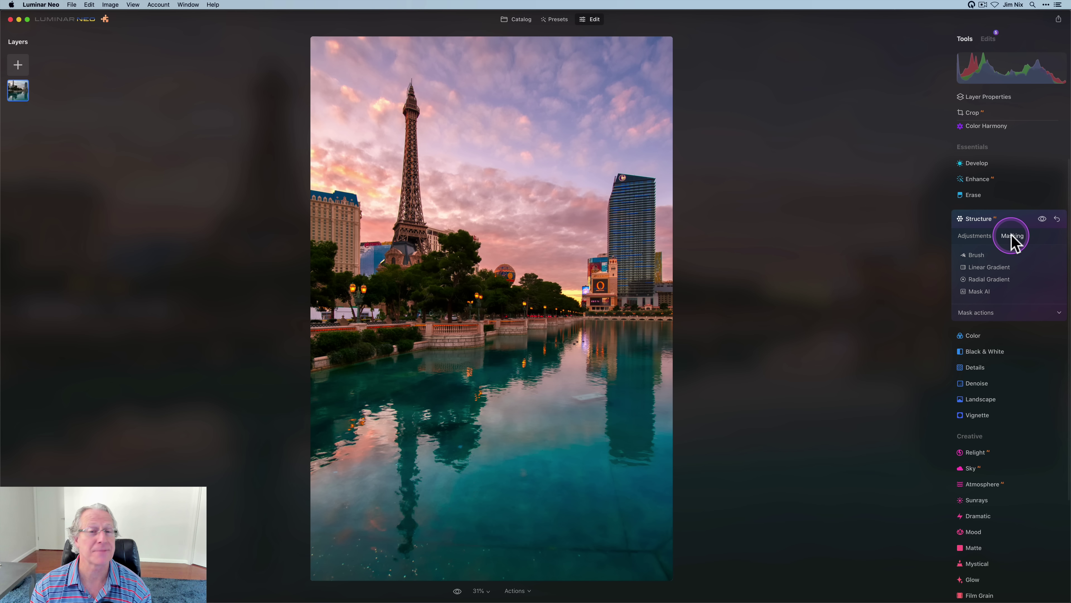
Step: Mask Structure with Mask AI to Sky and Water, then collapse the Structure settings
click(971, 292)
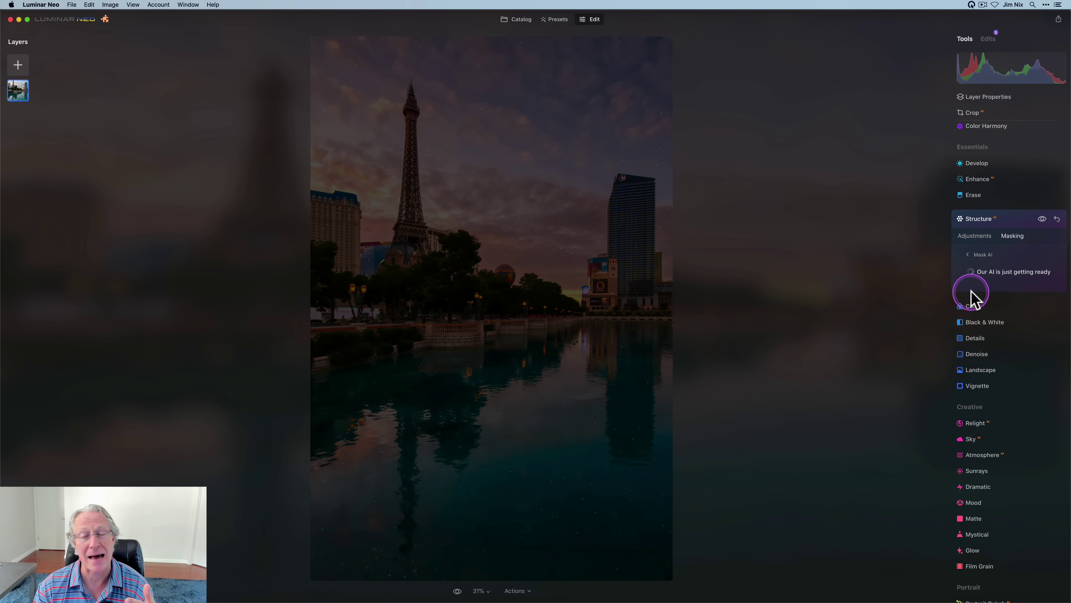
click(999, 247)
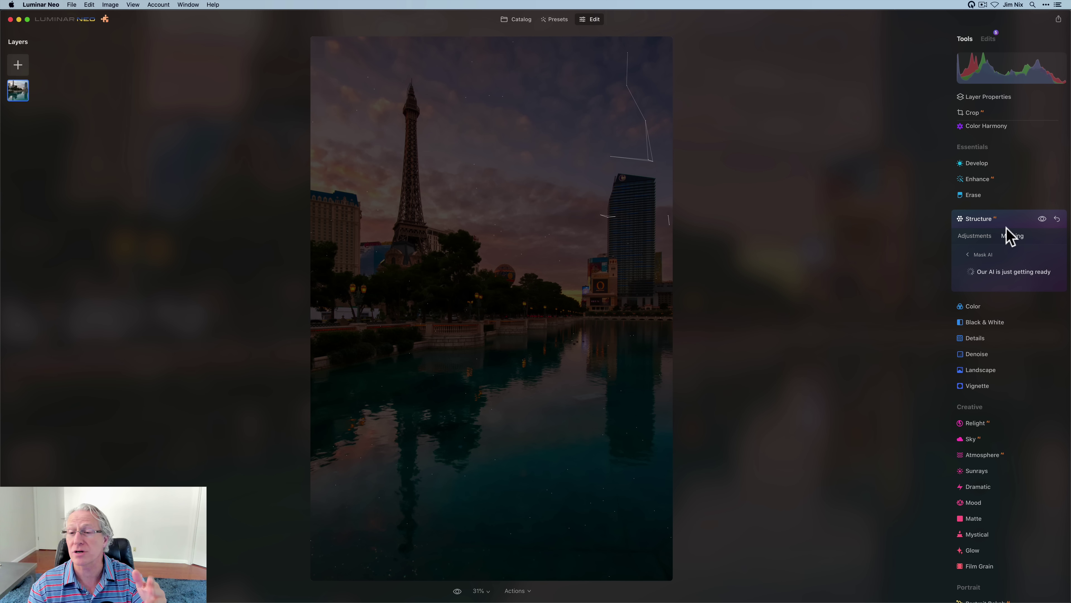
click(1004, 241)
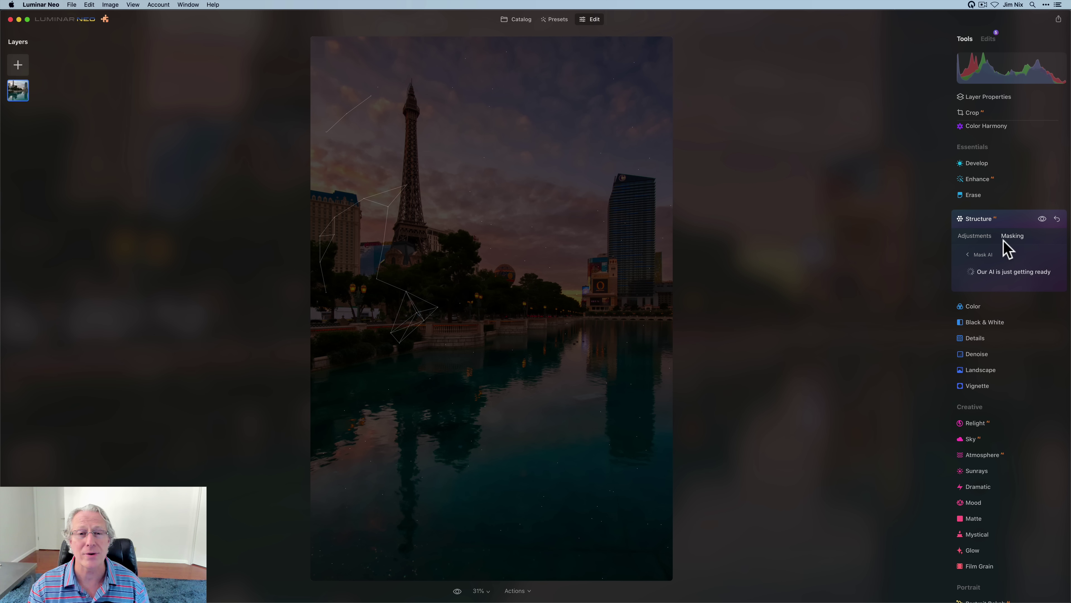
click(984, 264)
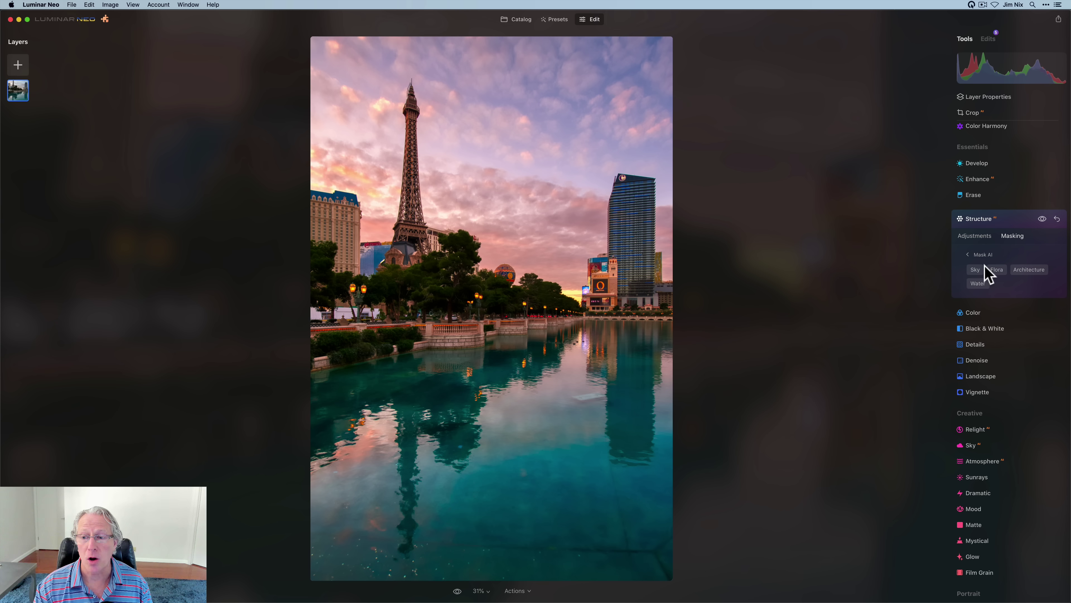
click(975, 270)
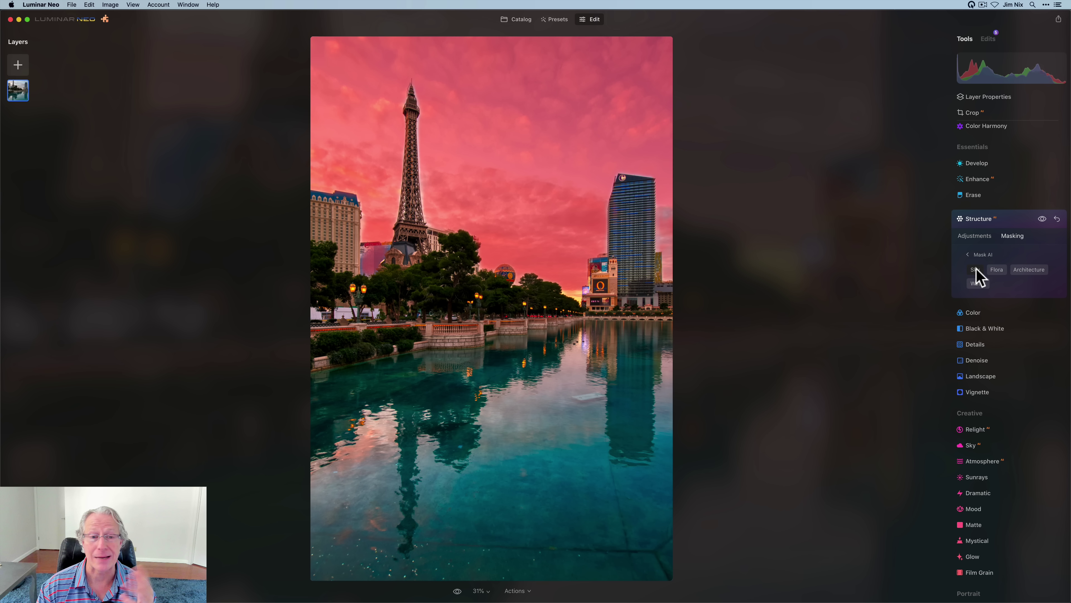
click(978, 283)
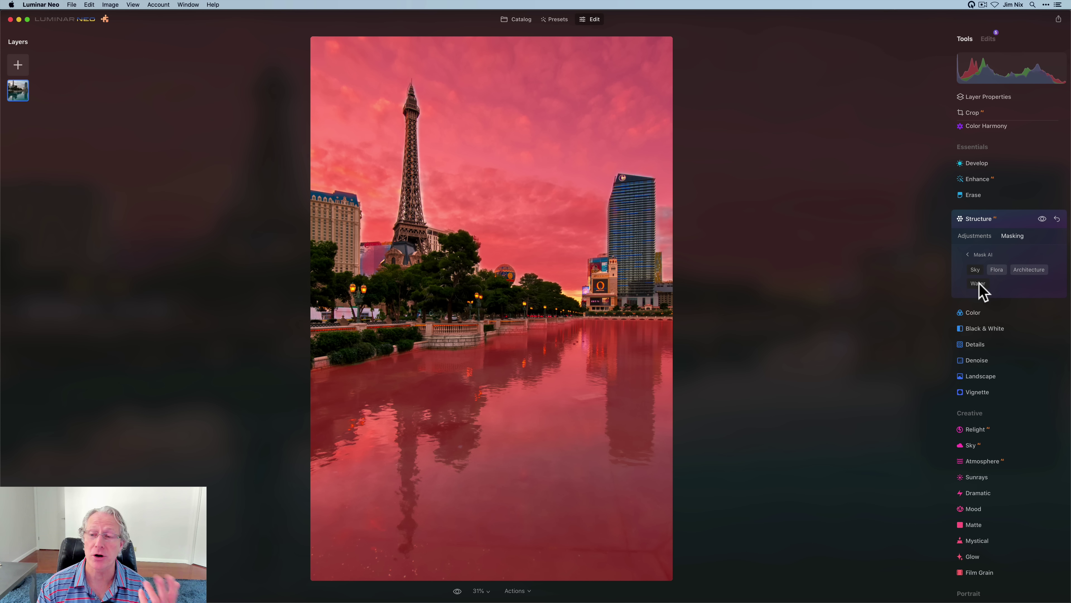
click(969, 252)
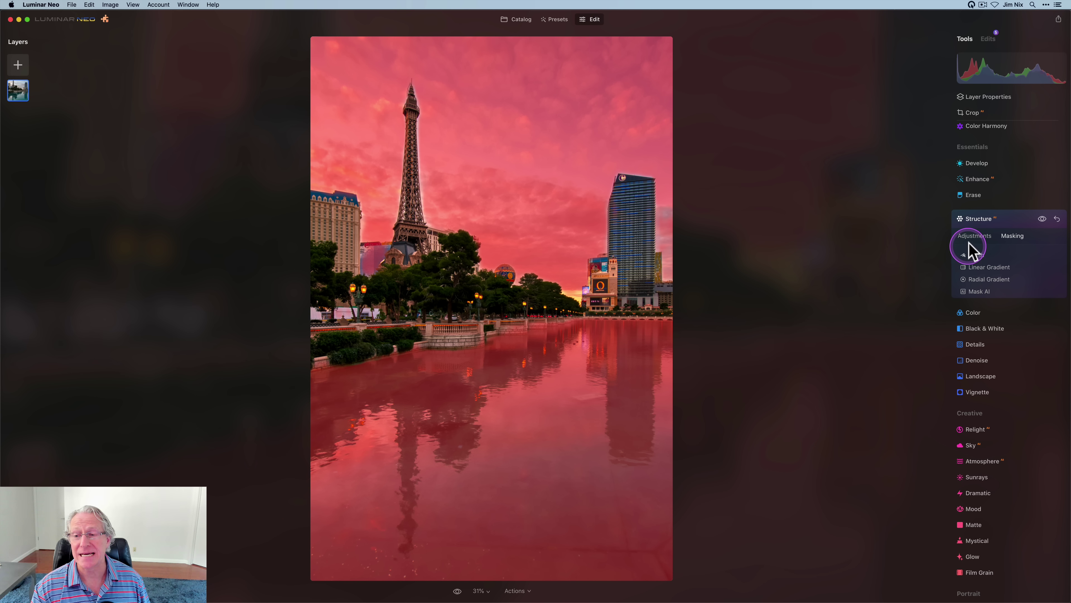
click(973, 239)
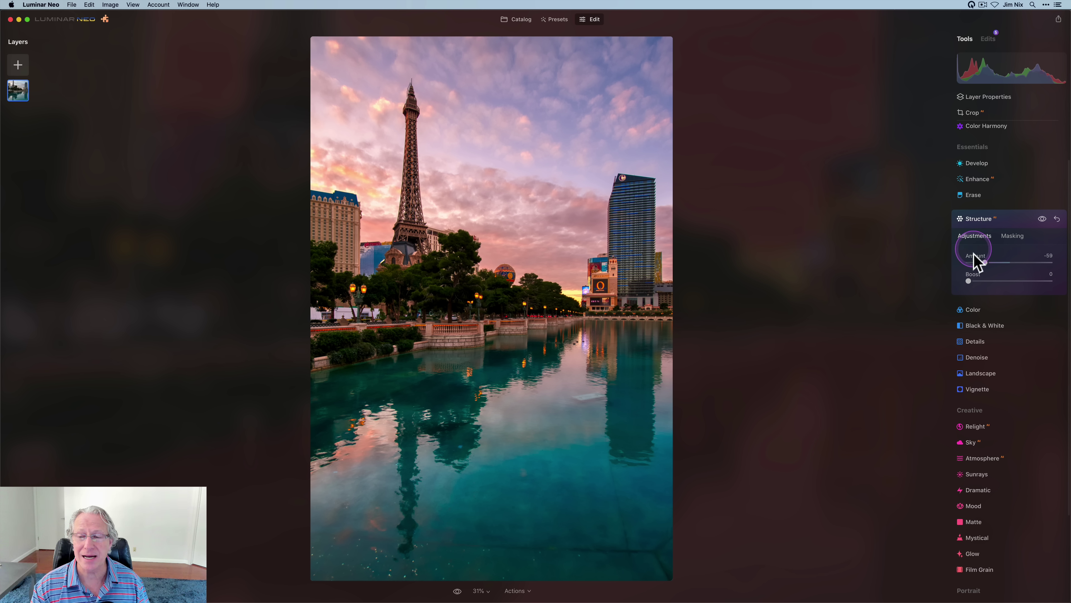
click(978, 260)
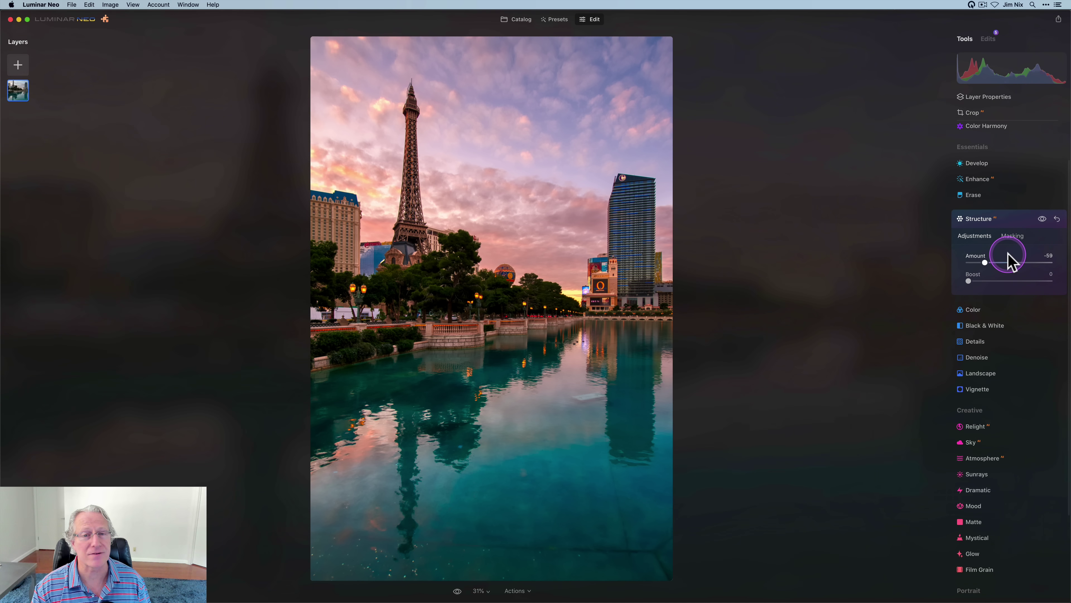
click(988, 221)
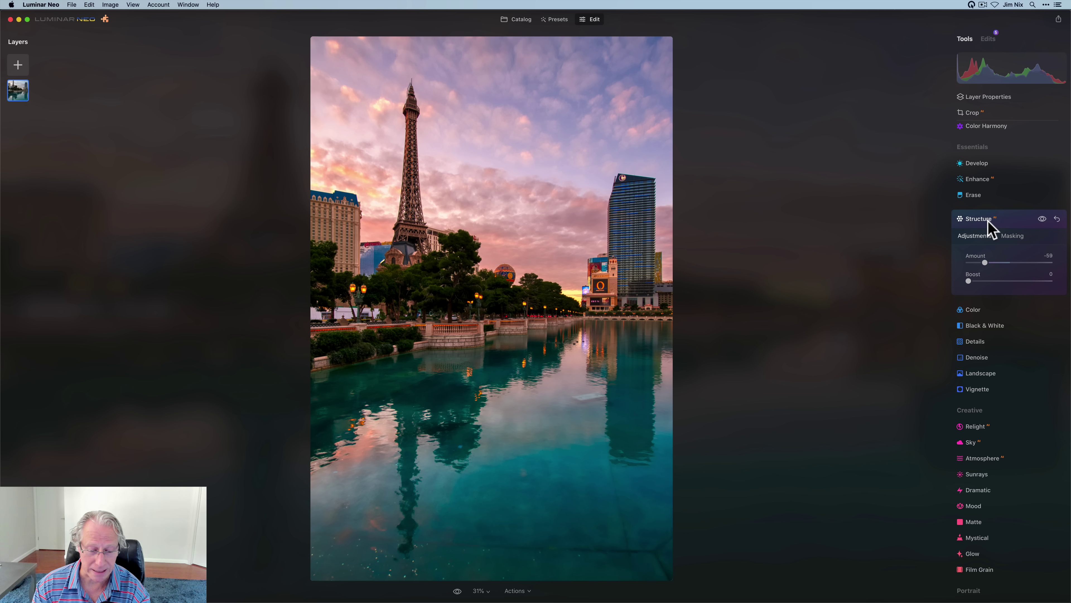
click(988, 220)
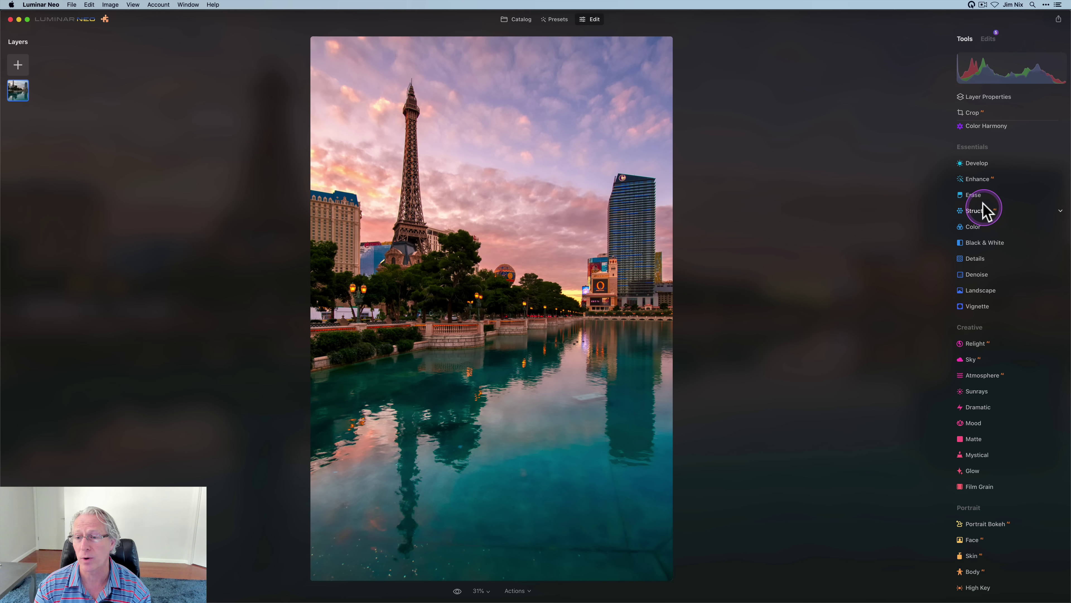
Step: Set Enhance Accent to 40, toggle it off and on to compare, then collapse Enhance
click(978, 181)
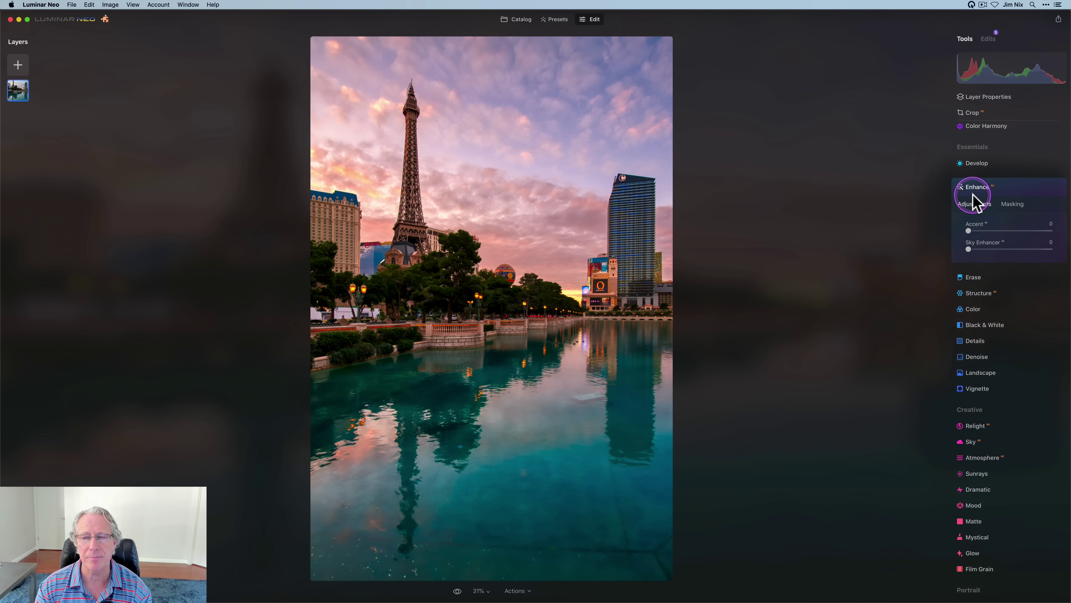
click(969, 229)
drag(968, 230, 1006, 234)
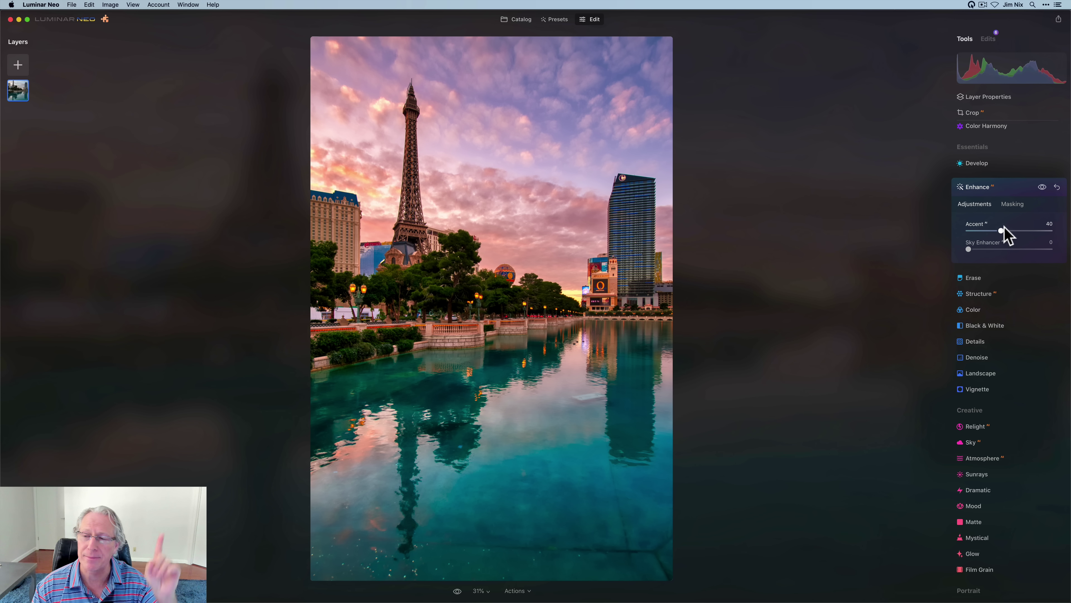
click(1042, 187)
click(1042, 187)
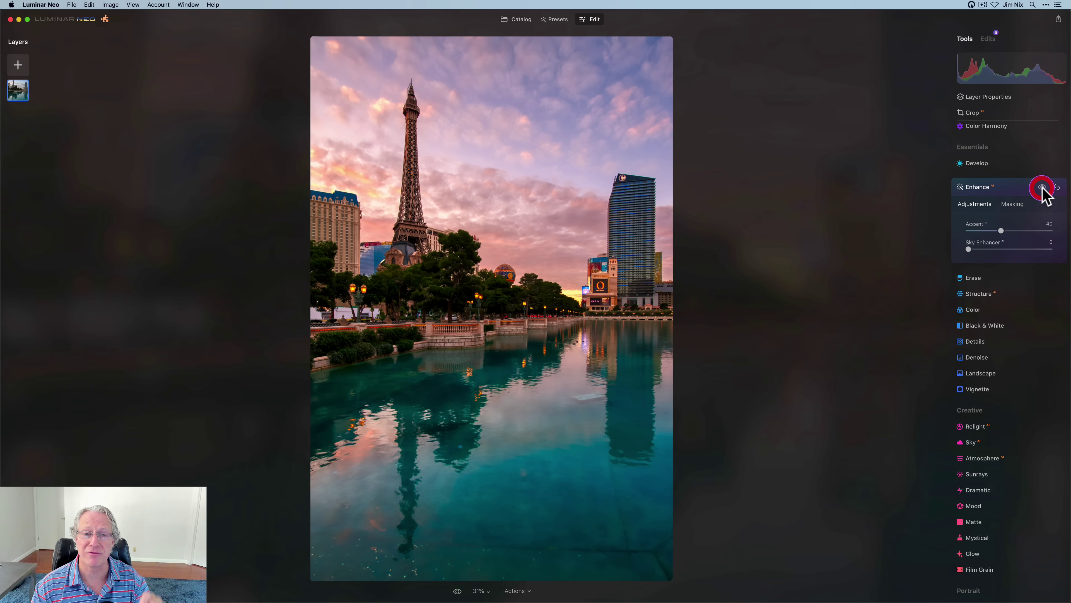
click(1043, 187)
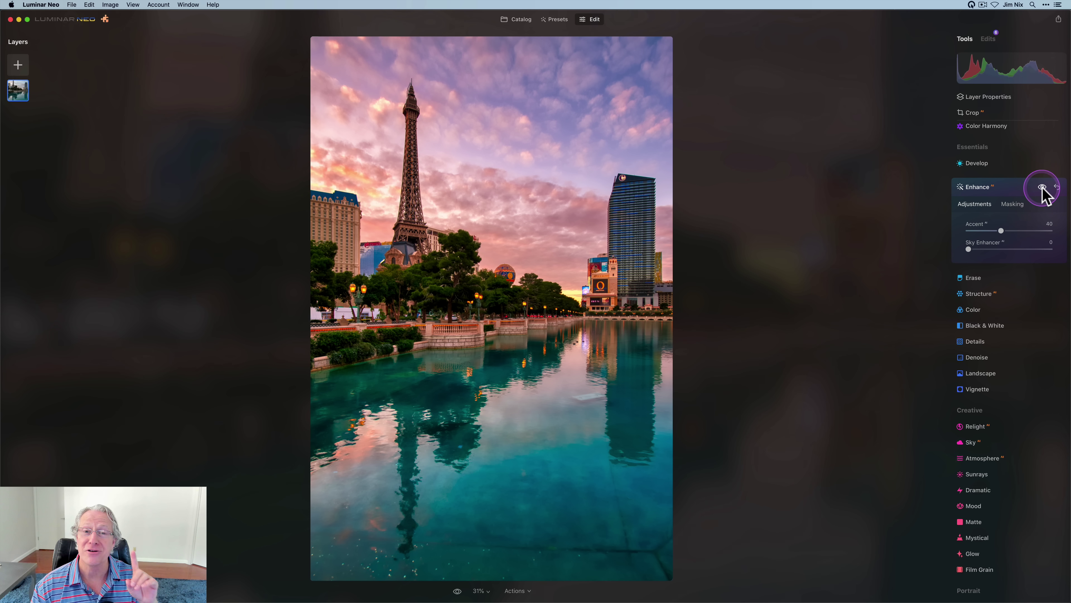
click(1012, 188)
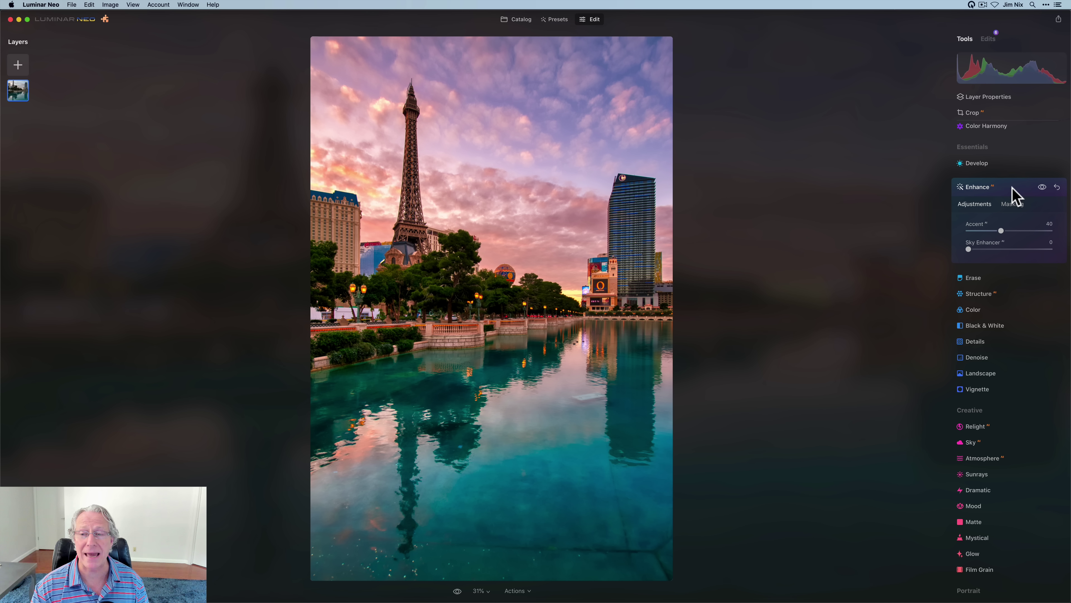
click(1012, 187)
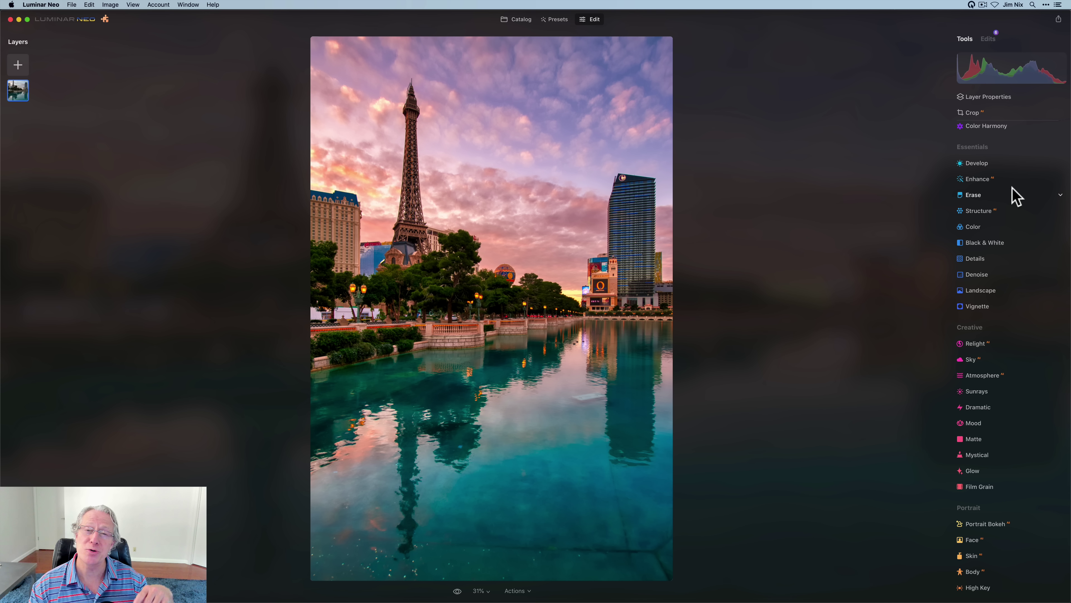
Step: Lower the Color tool's overall Saturation to −5, leaving Vibrance and Remove Color Cast at 0
click(985, 229)
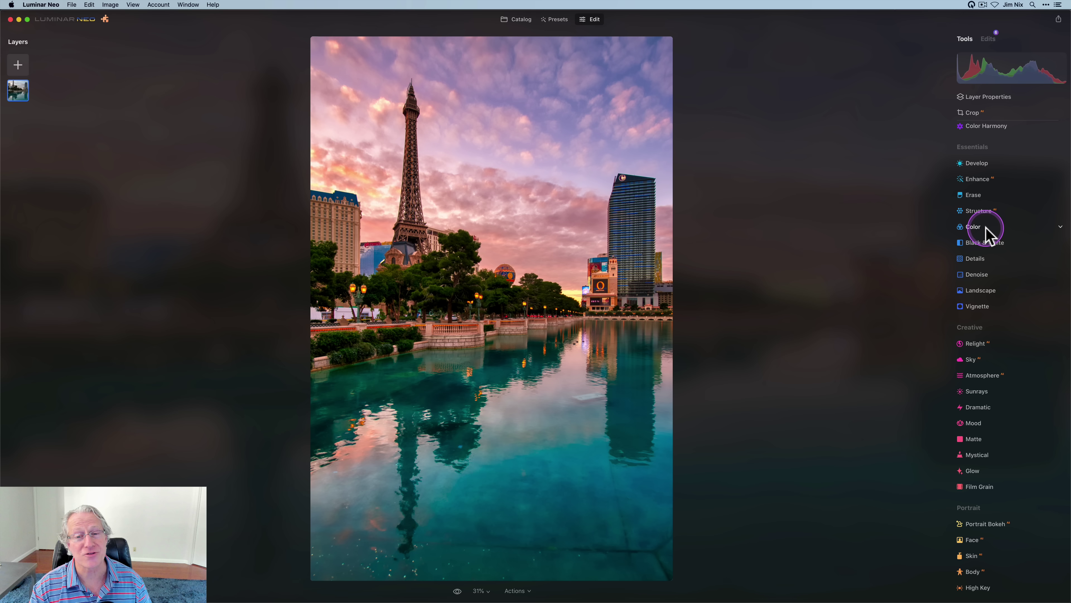
click(986, 231)
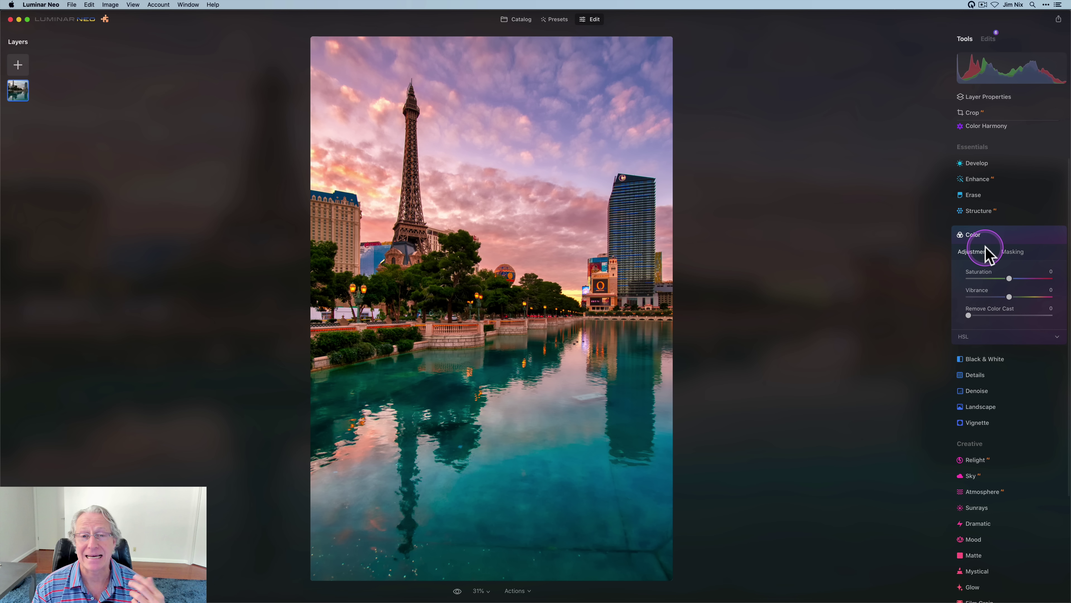
click(993, 302)
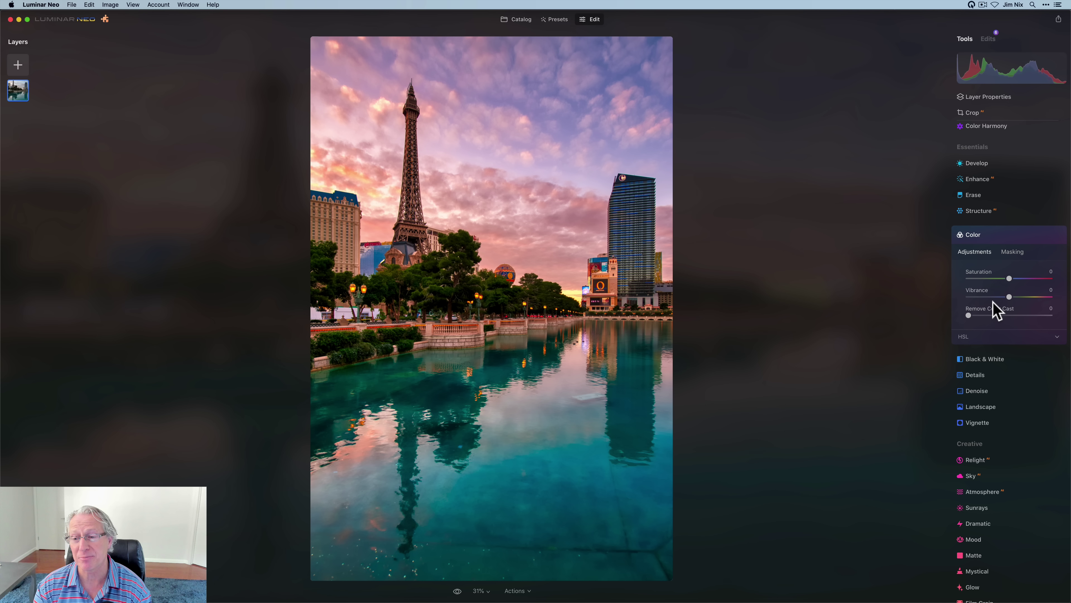
click(1009, 278)
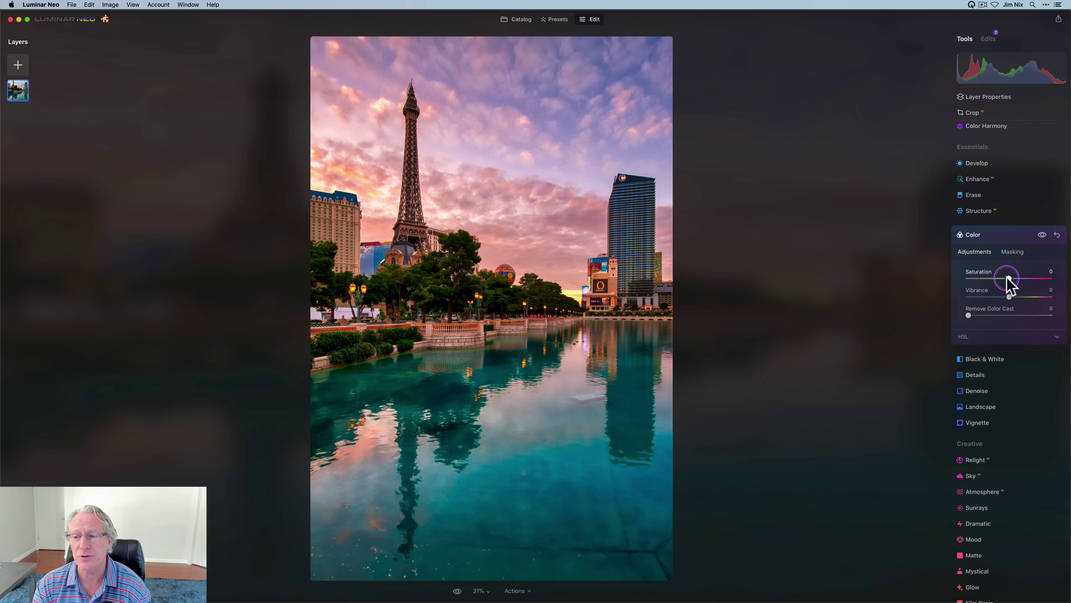
drag(1009, 278, 1007, 278)
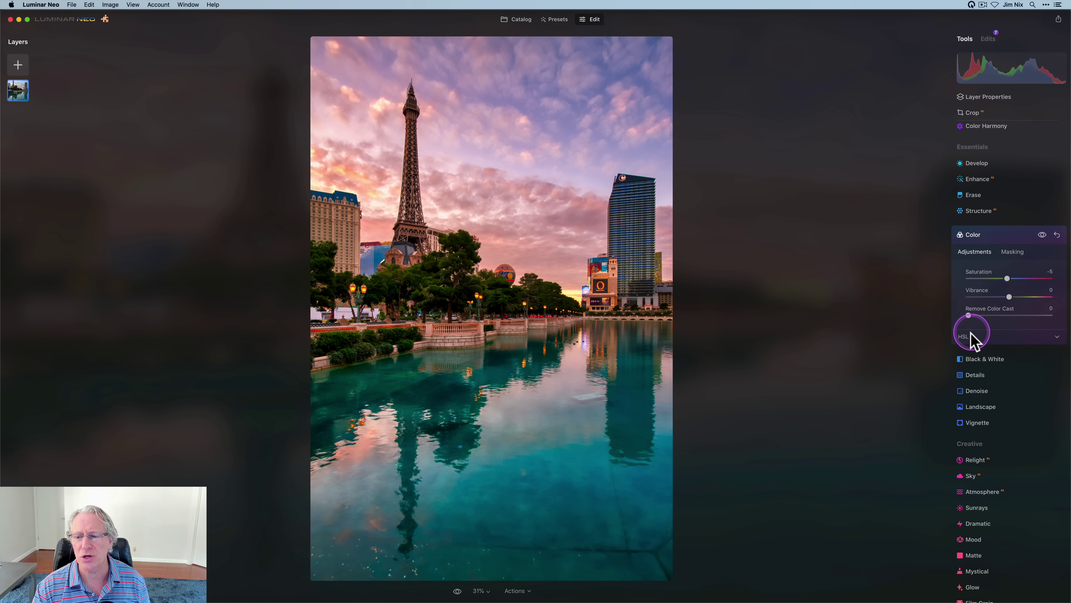
Step: Switch HSL to Saturation and lower Green to -15 and Cyan to -35
click(968, 337)
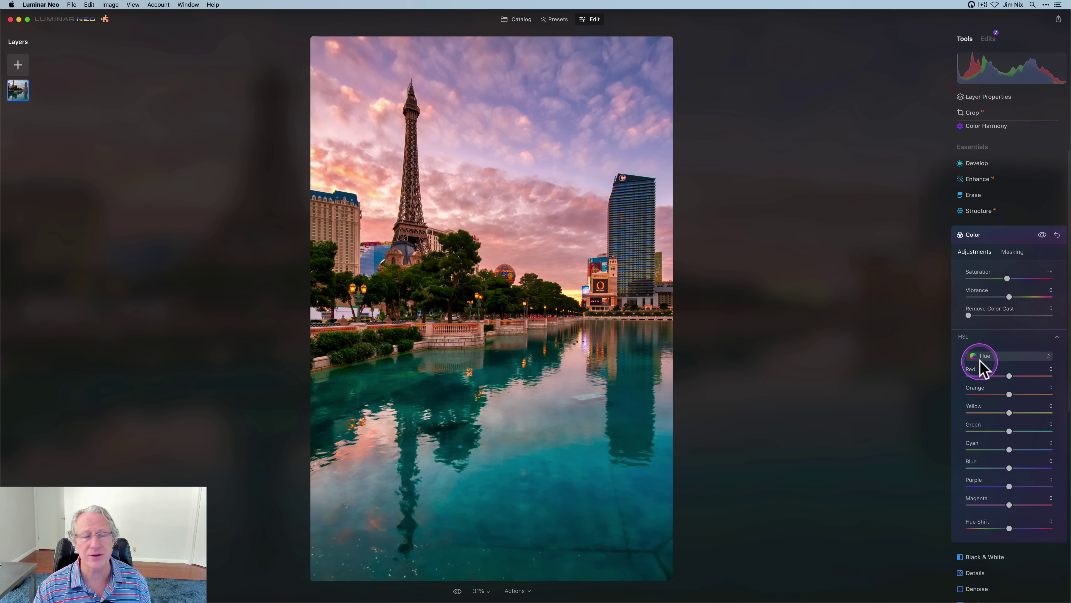
scroll(978, 333, down, 2)
click(992, 317)
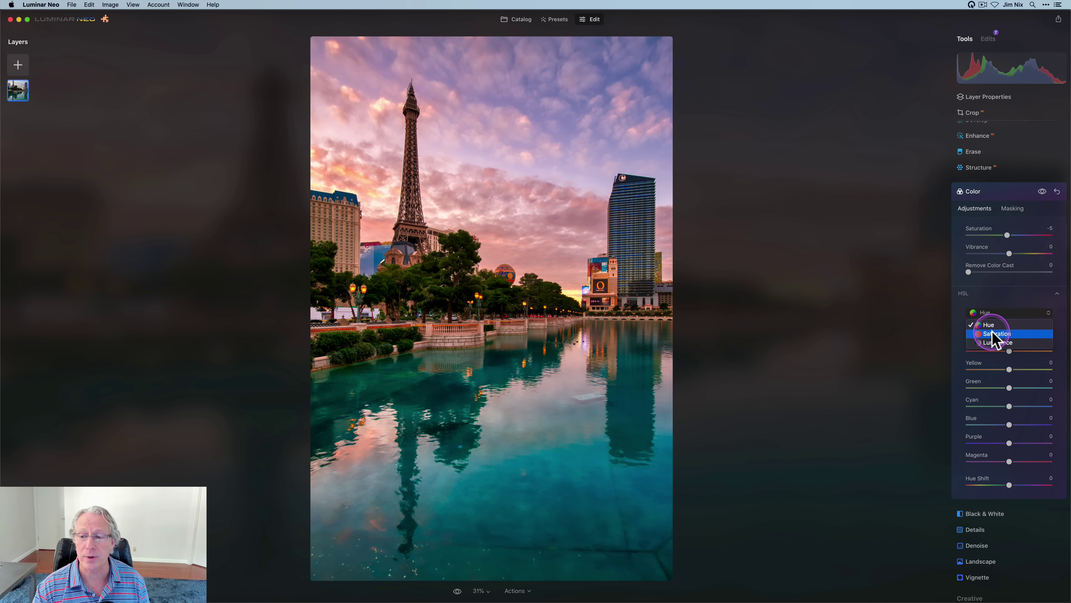
click(993, 333)
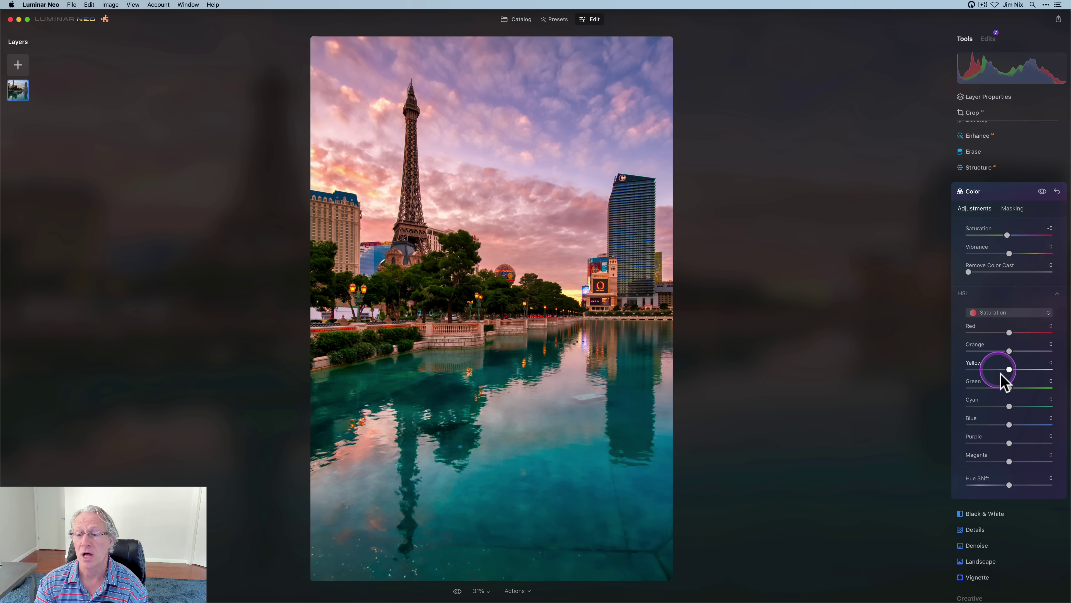
drag(1009, 388, 1003, 388)
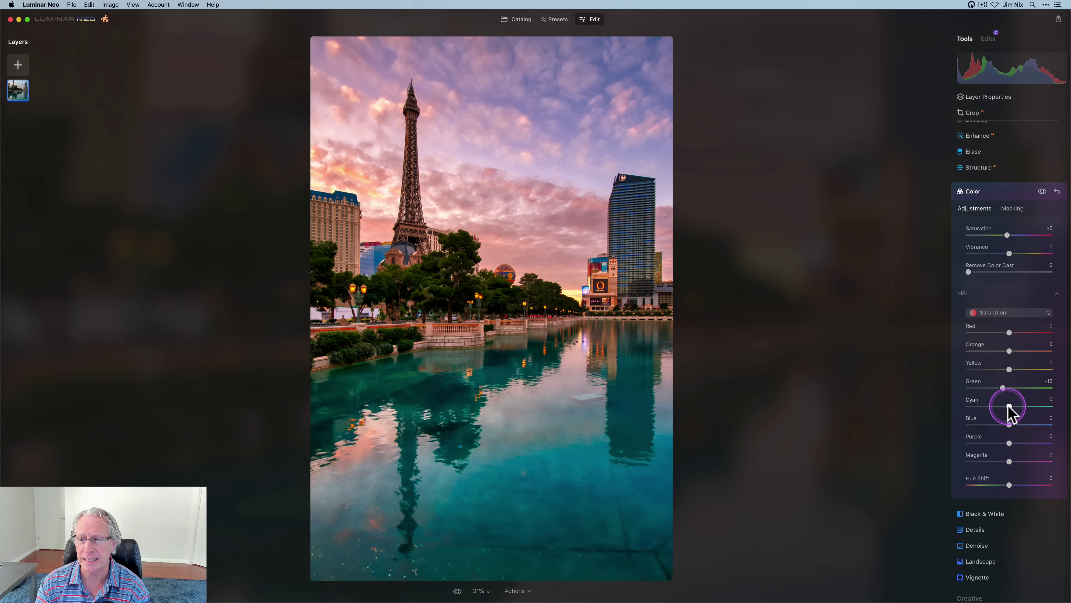
mouse_move(1009, 407)
mouse_down()
mouse_move(995, 406)
mouse_move(1005, 425)
mouse_up()
Step: Lower Blue saturation to -10 and switch the HSL controls to Luminance
click(1002, 314)
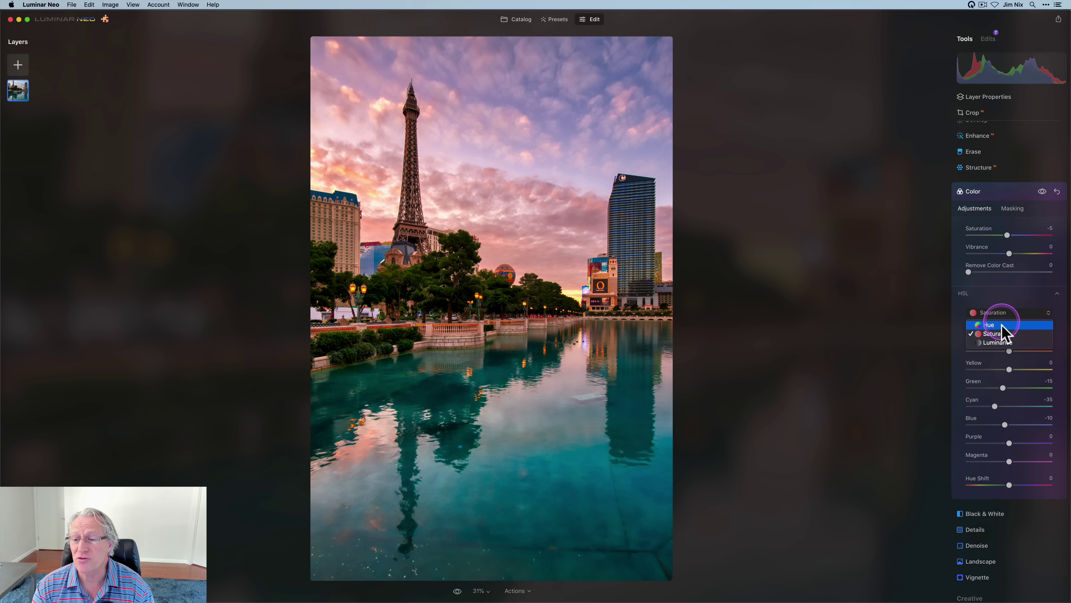
click(1003, 343)
drag(1010, 388, 1001, 388)
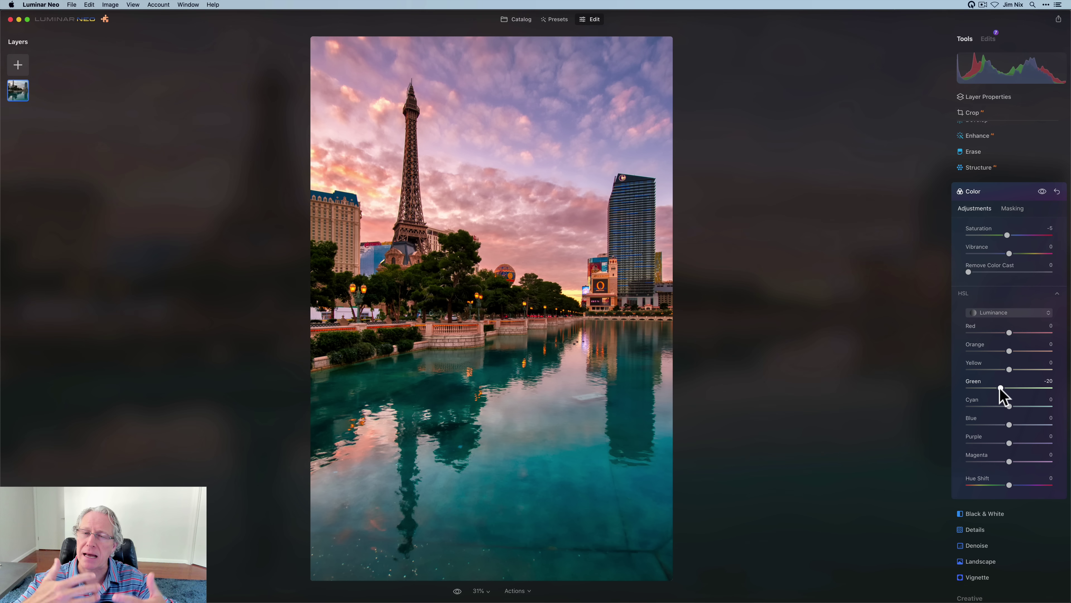
Step: Compare with the Color adjustments hidden and shown, then darken Green luminance to -20
click(1043, 190)
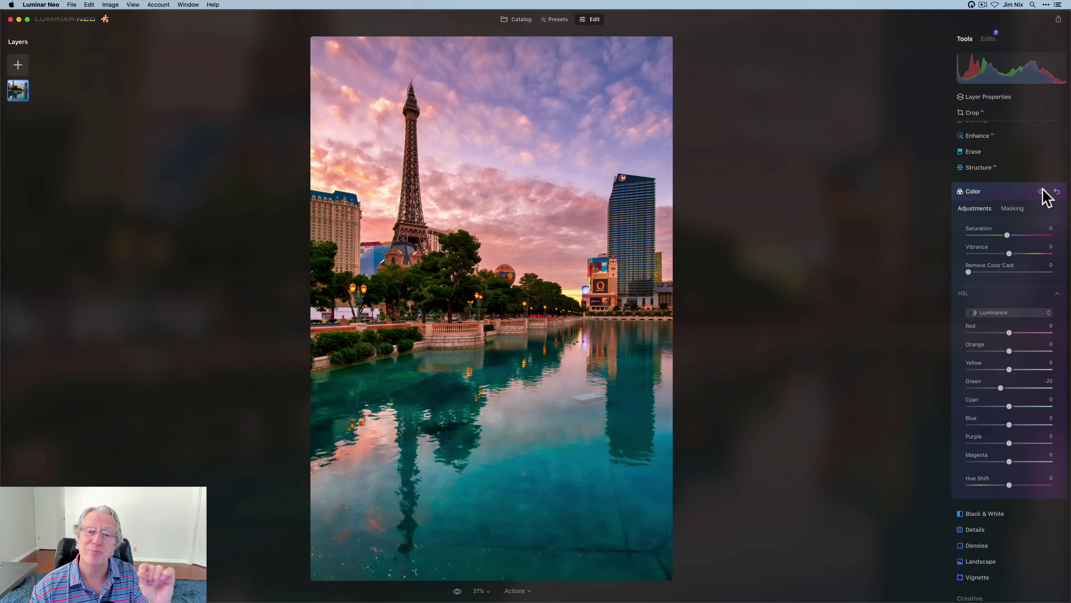
click(1044, 190)
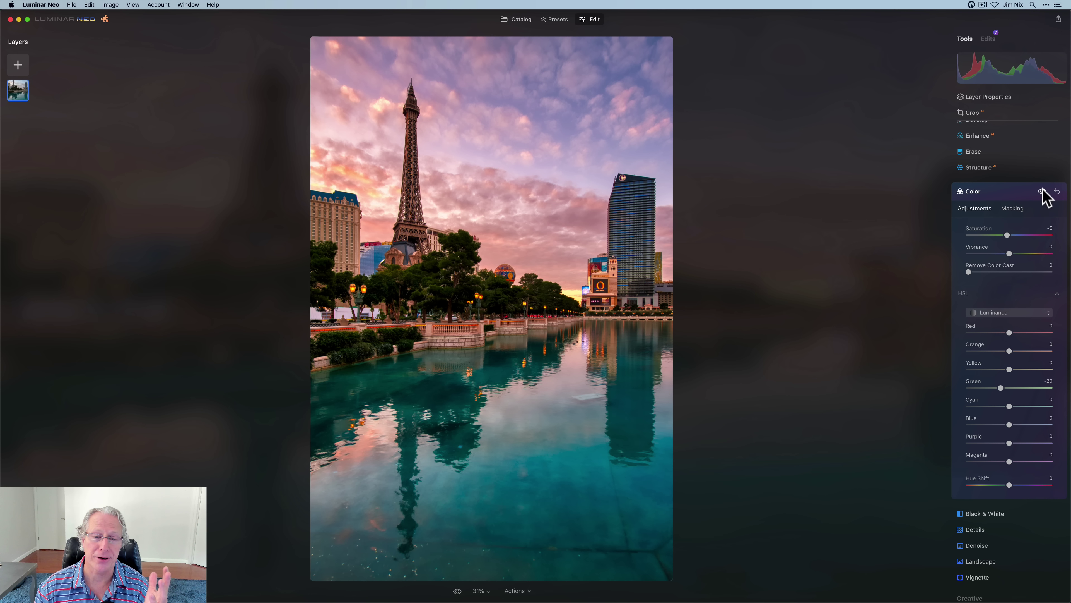
drag(1001, 387, 992, 387)
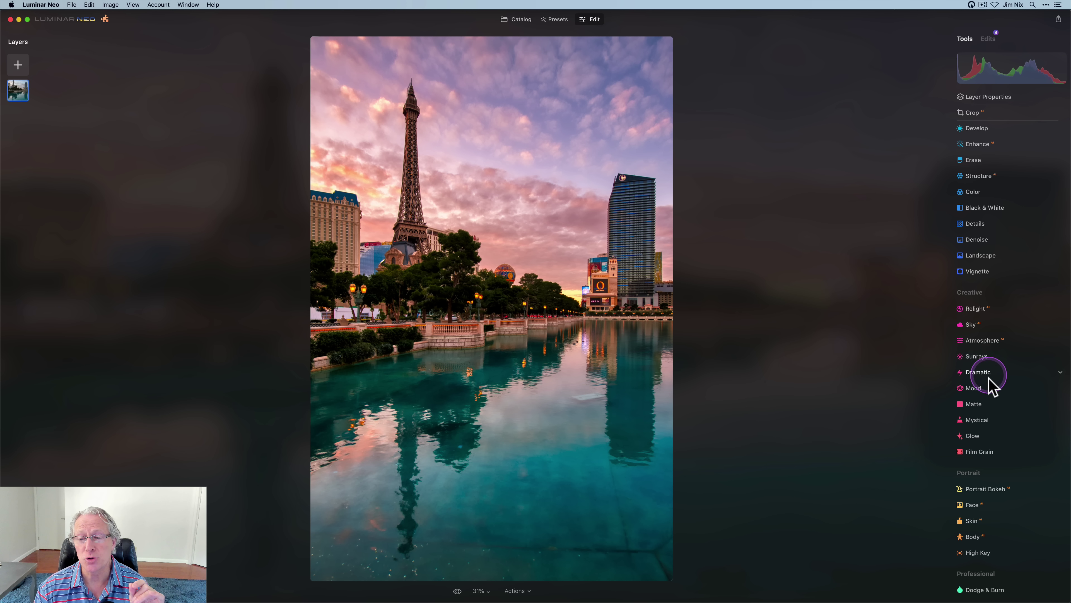
Step: Apply the Mystical effect with its Amount set to 30
click(978, 421)
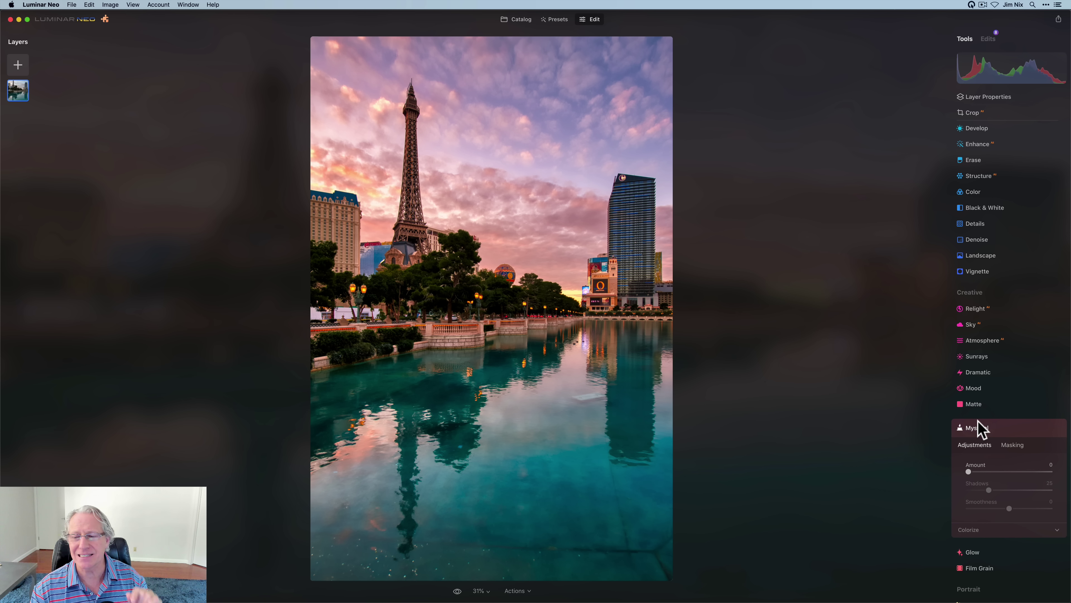
scroll(978, 428, down, 3)
click(990, 416)
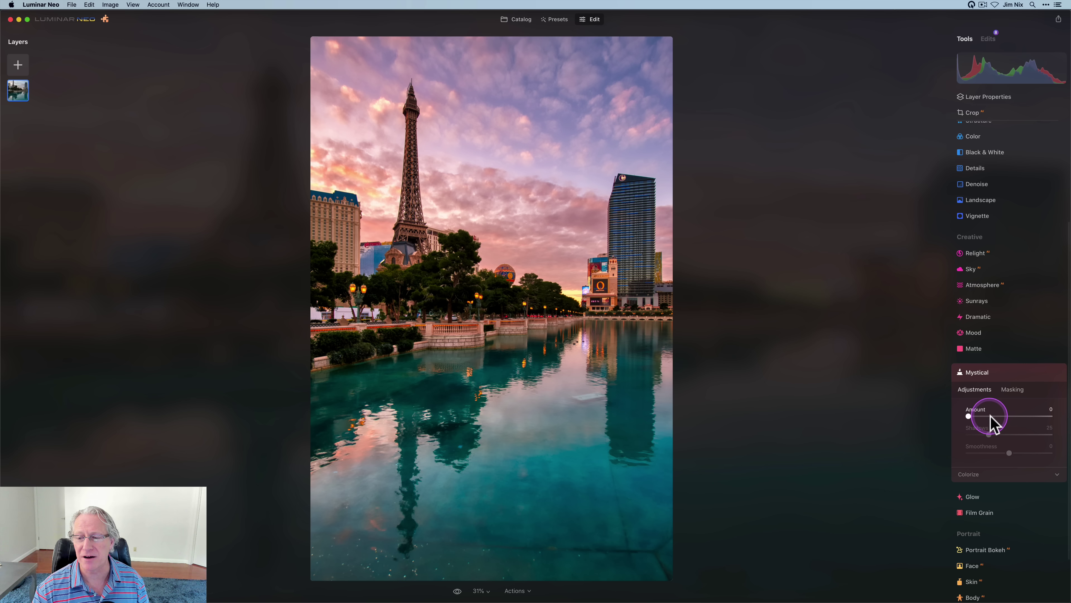
click(993, 416)
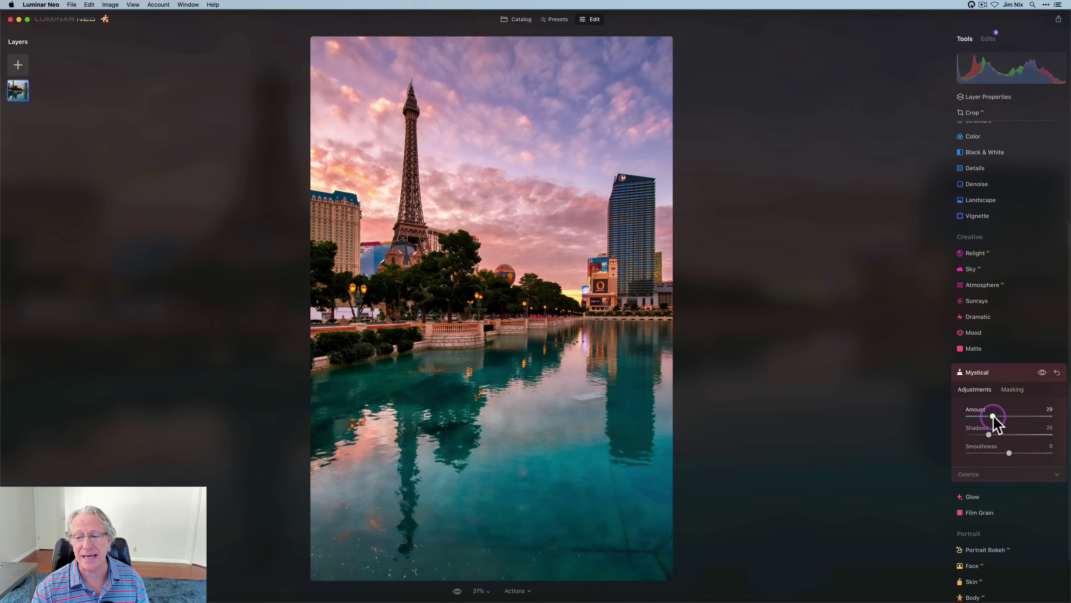
click(994, 417)
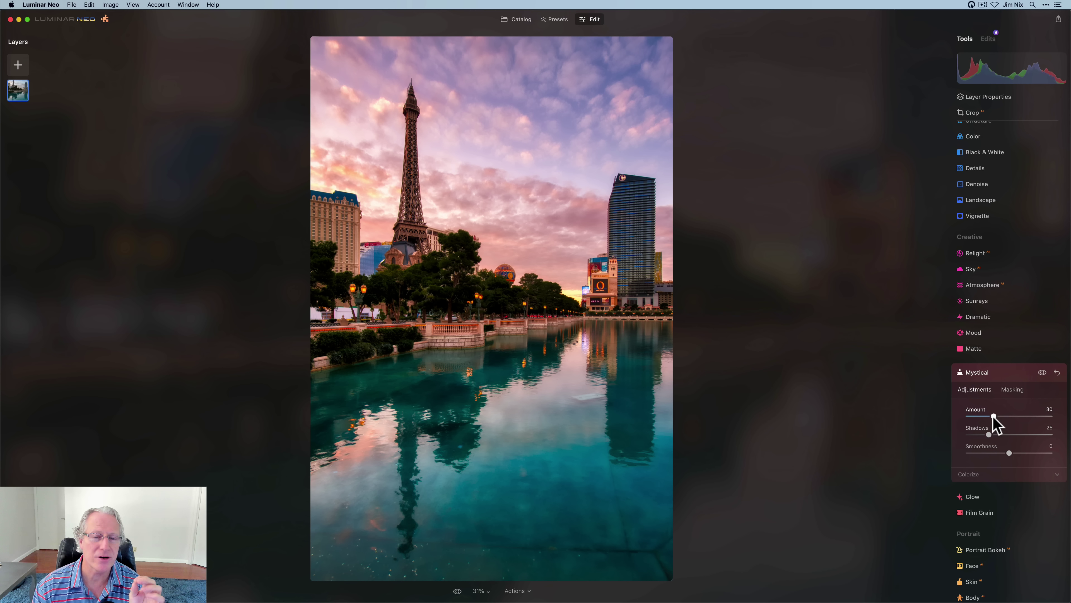
Step: Compare the photo with and without Mystical, then collapse its settings
click(1042, 372)
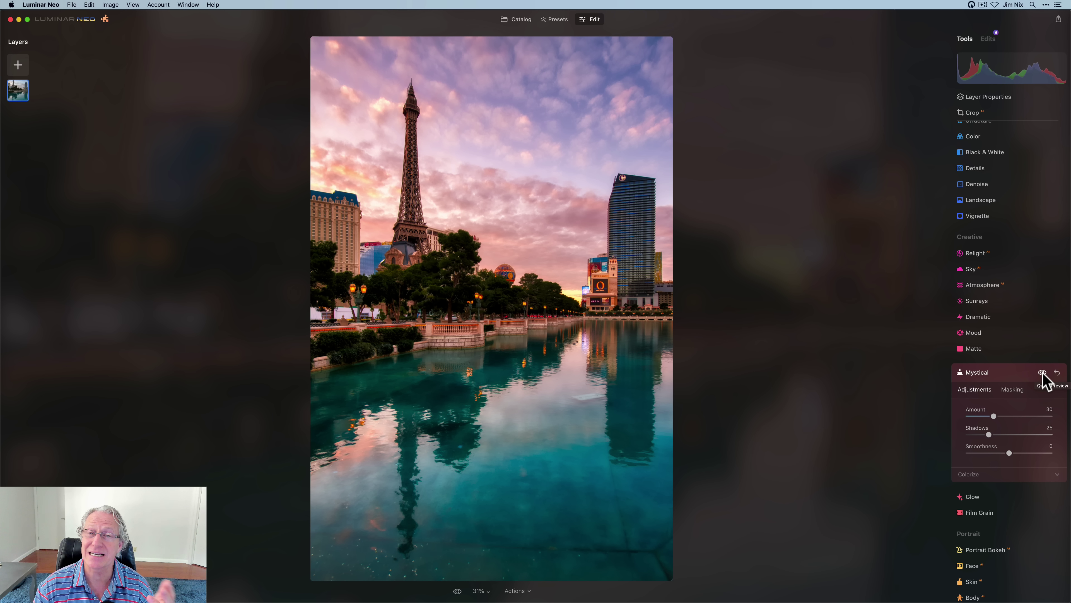
click(1042, 372)
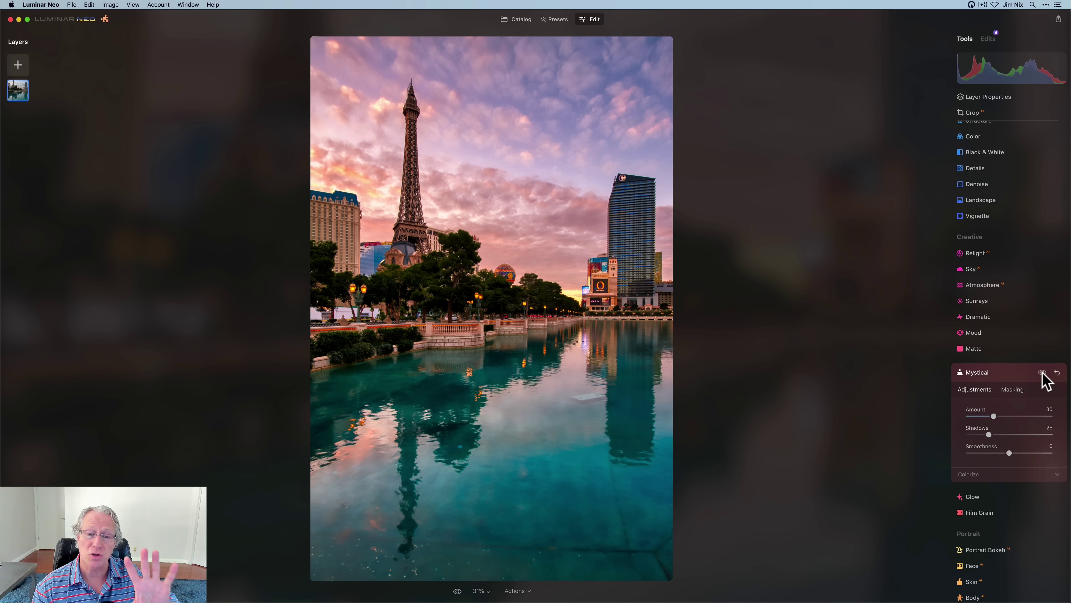
click(1042, 372)
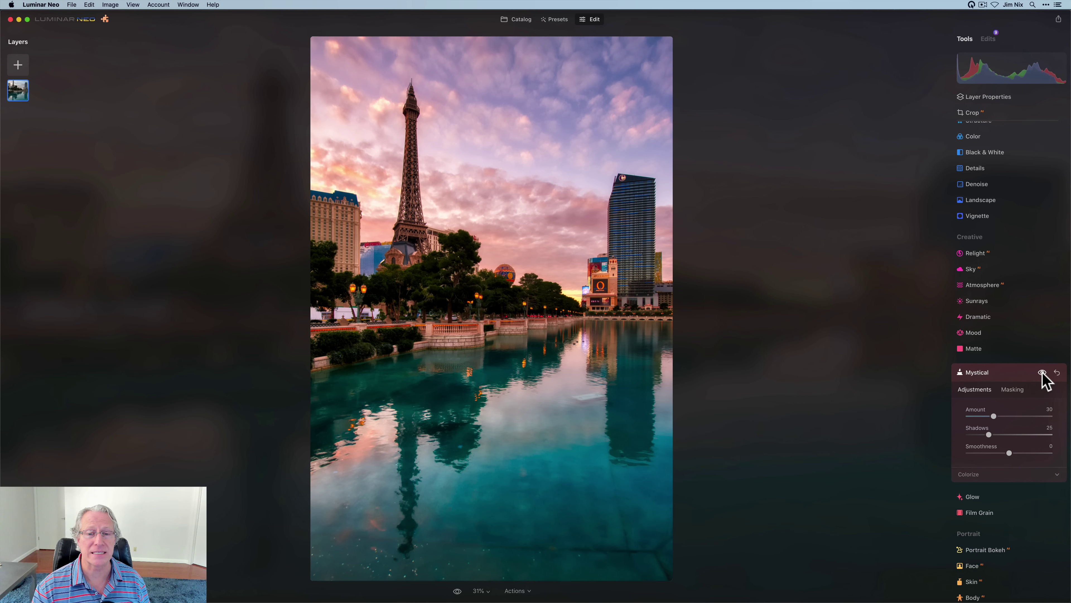
click(1027, 373)
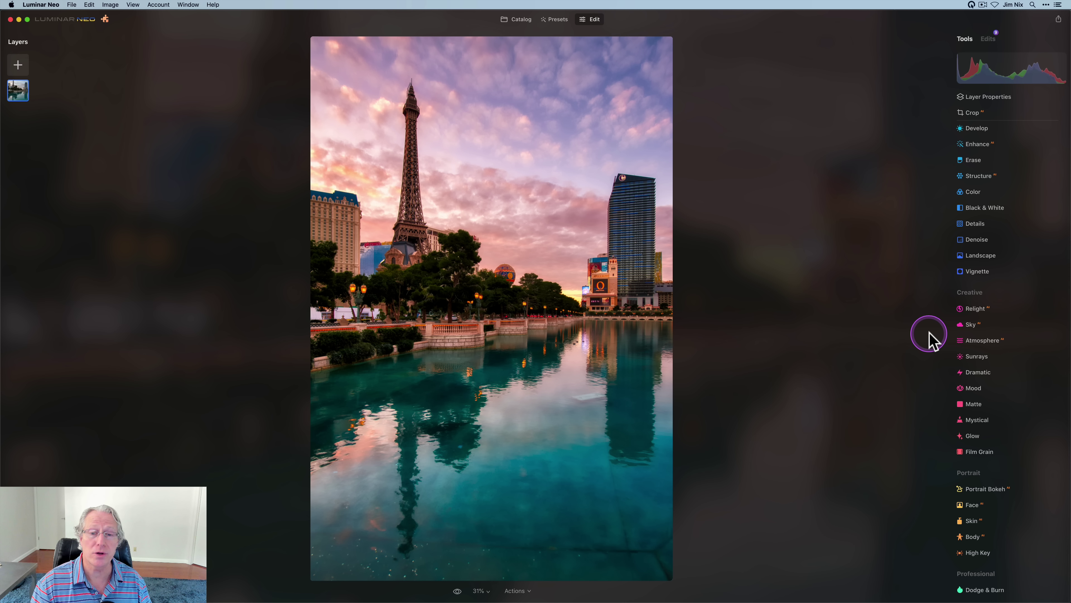
key(backslash)
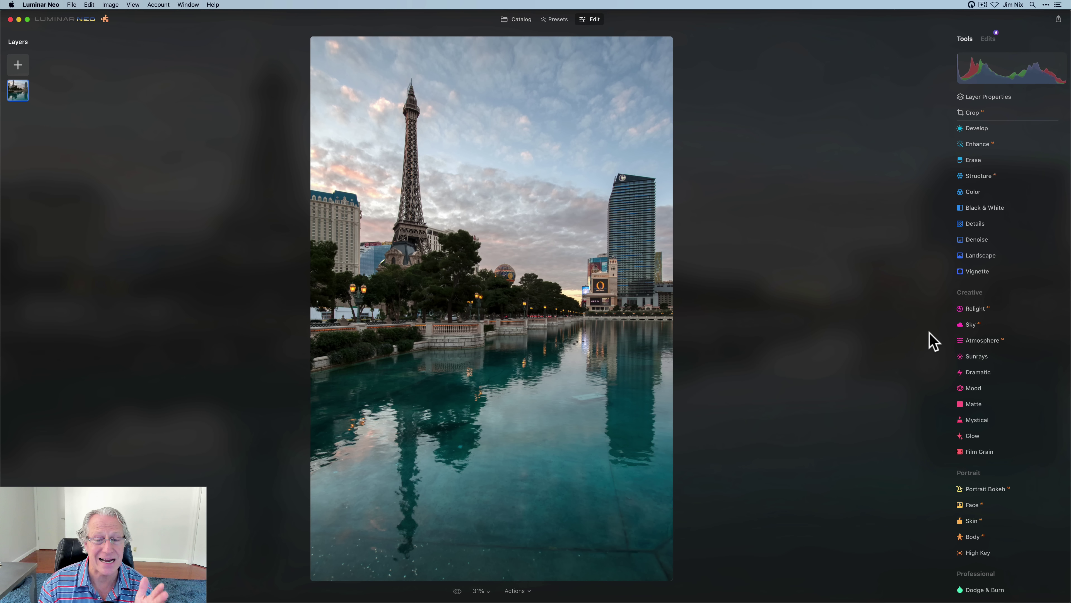
key(backslash)
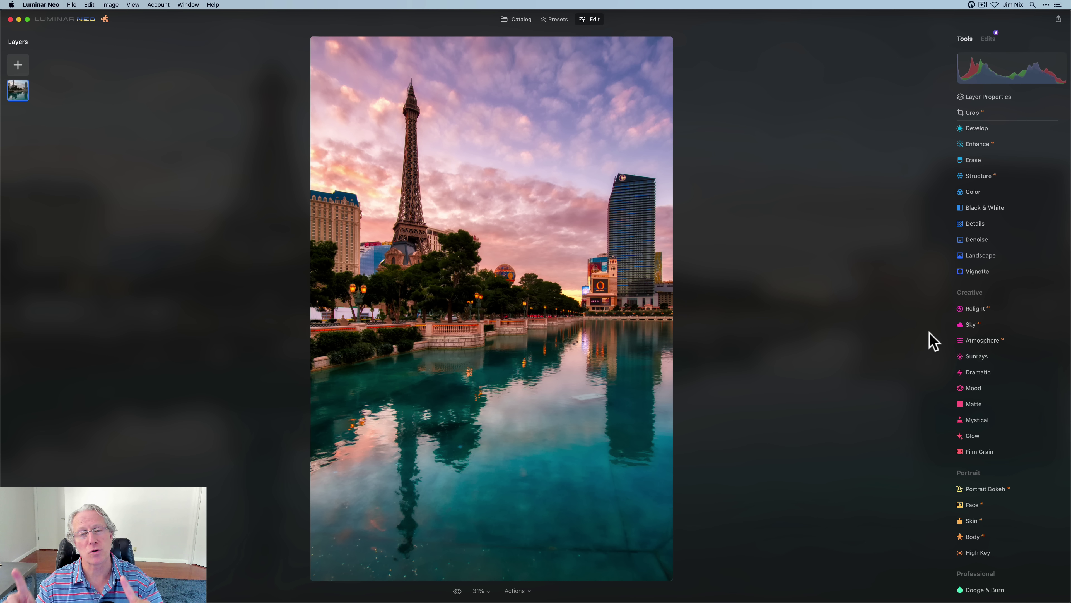